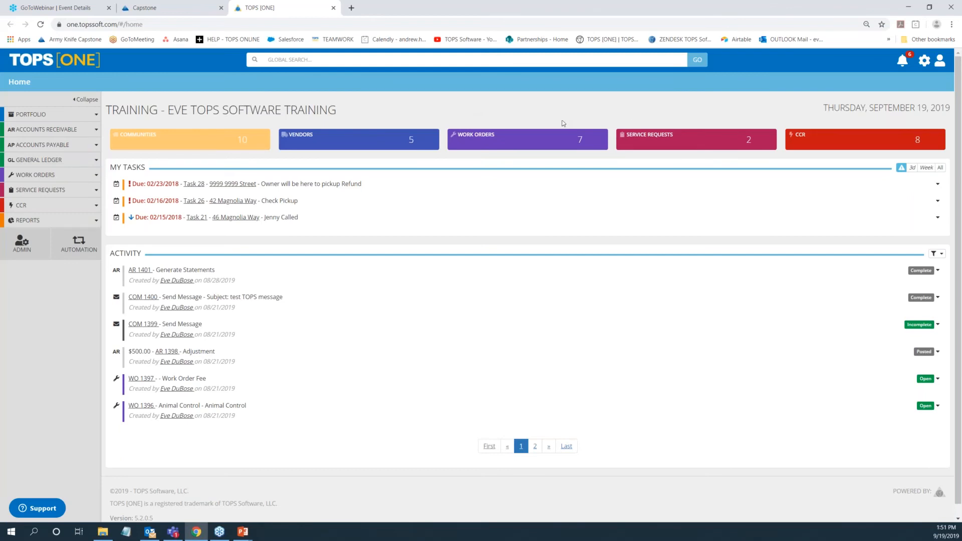
# Add a new community to the portfolio with the ID OH and the name Office Hours, and save it.
pyautogui.click(49, 115)
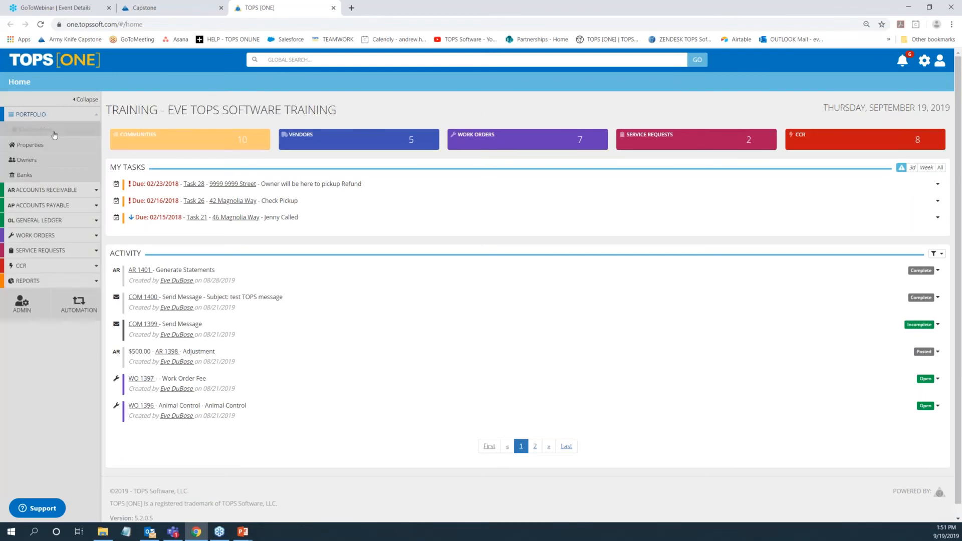
pyautogui.click(52, 131)
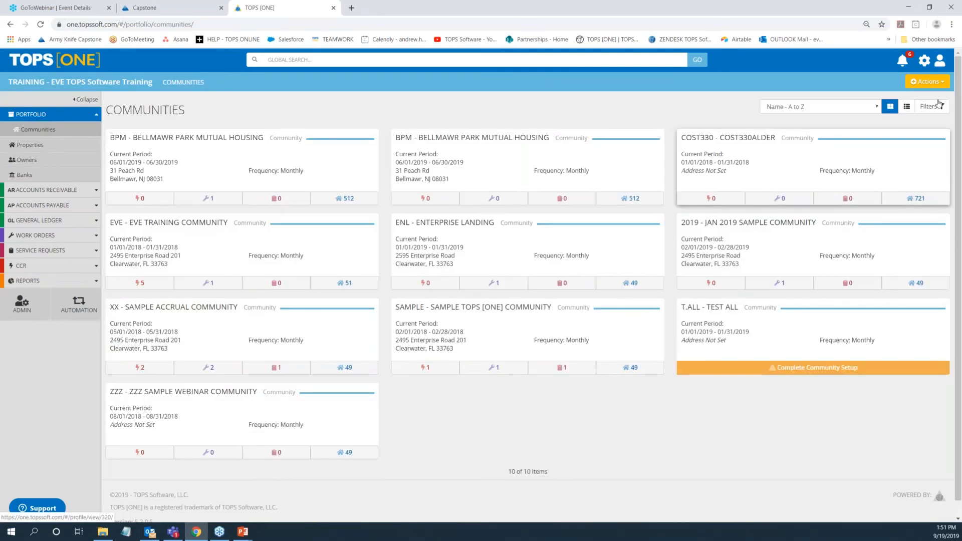
pyautogui.click(928, 82)
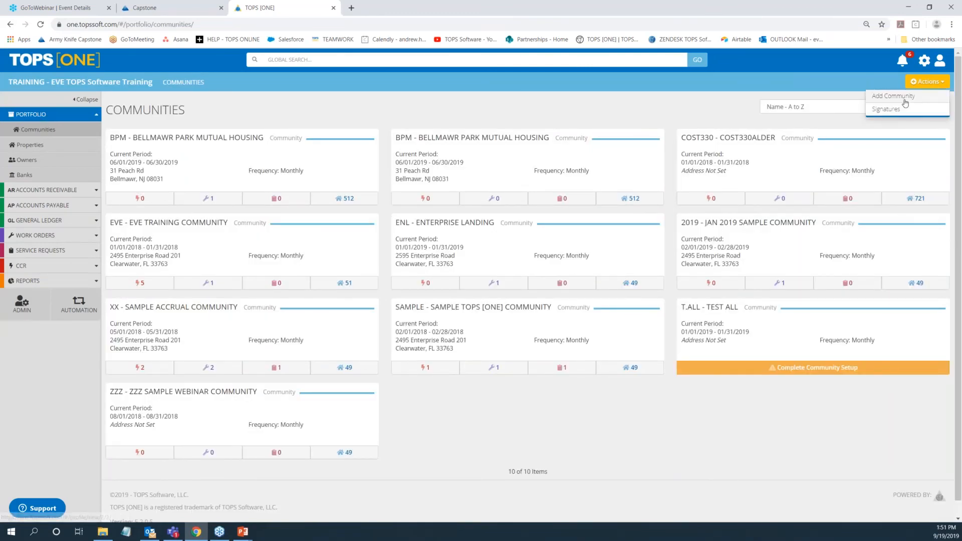
pyautogui.click(898, 96)
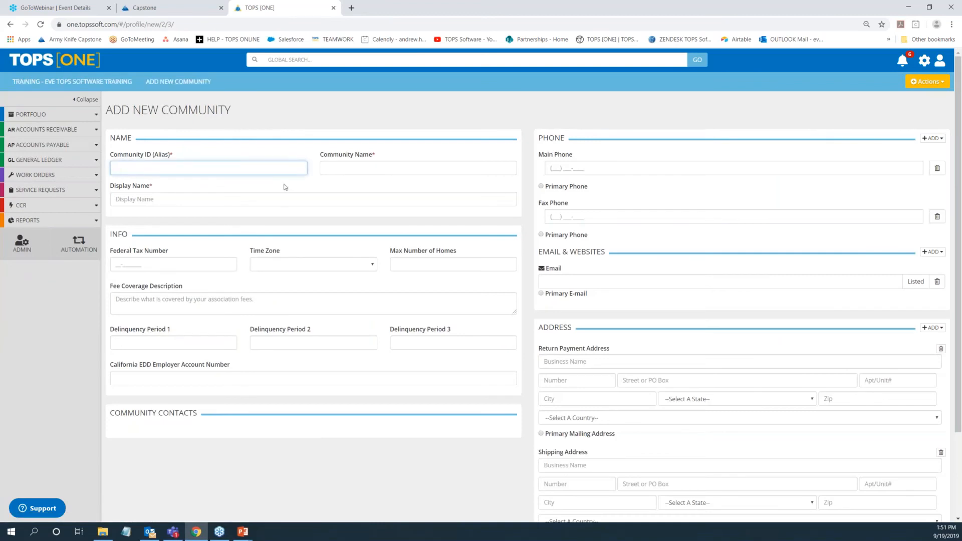
pyautogui.write('Of')
pyautogui.press('BackSpace')
pyautogui.click(408, 164)
pyautogui.write('O')
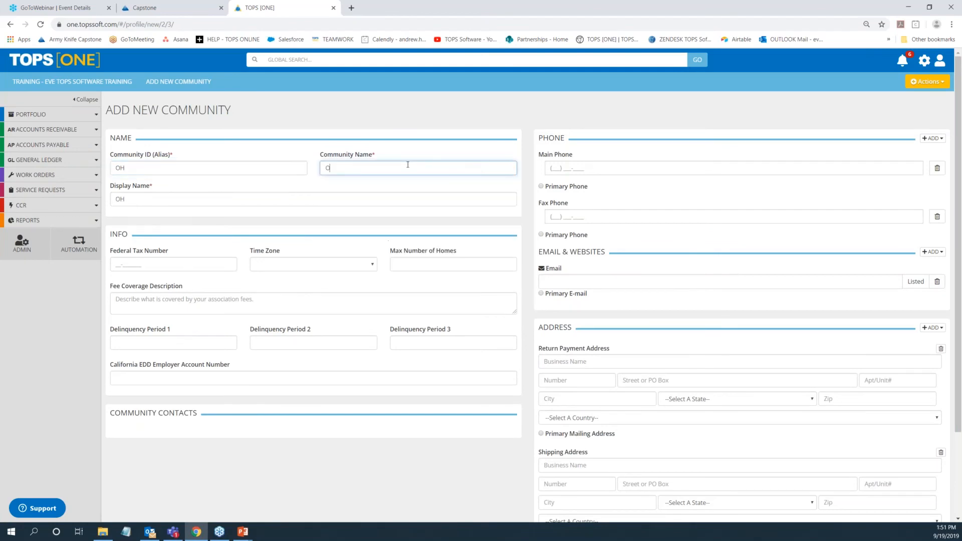
pyautogui.write('ffice Hours')
pyautogui.click(323, 199)
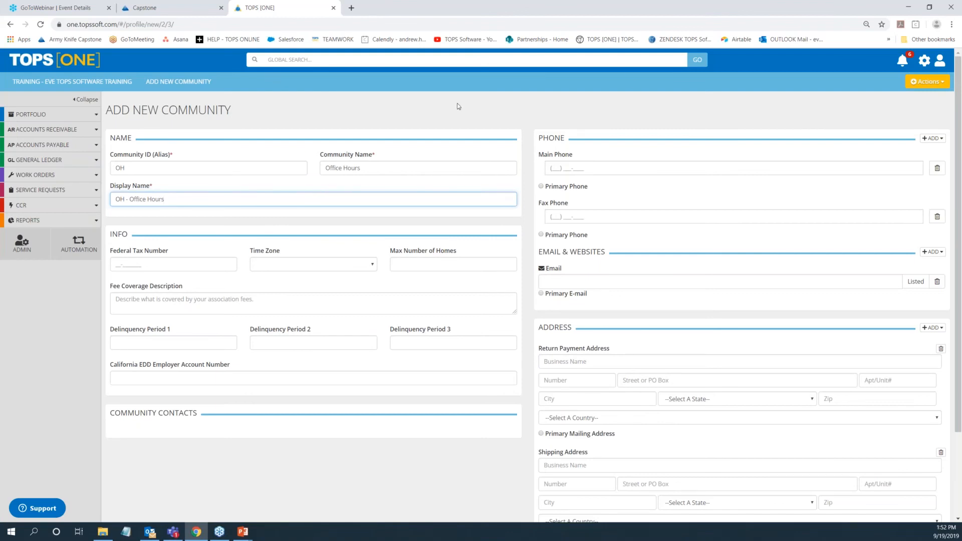
pyautogui.click(925, 82)
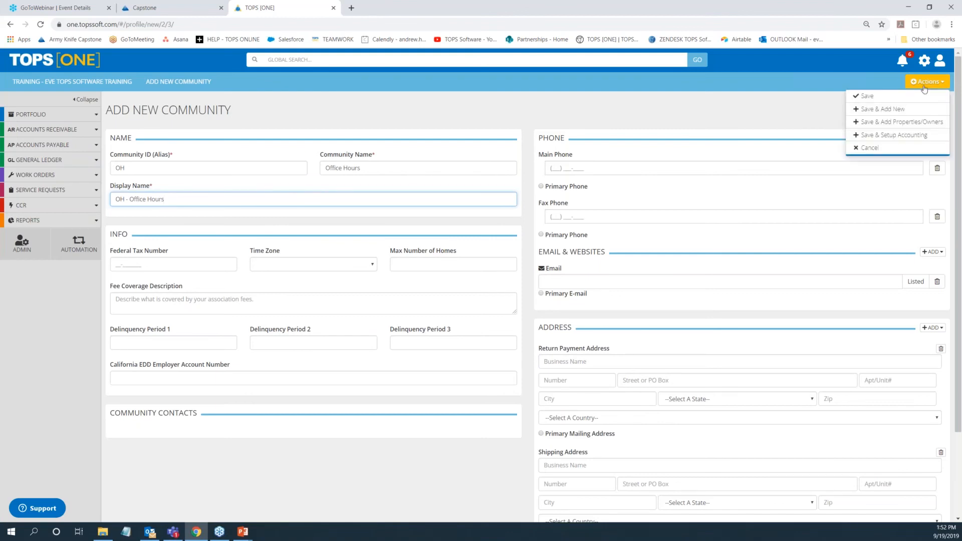
pyautogui.click(866, 97)
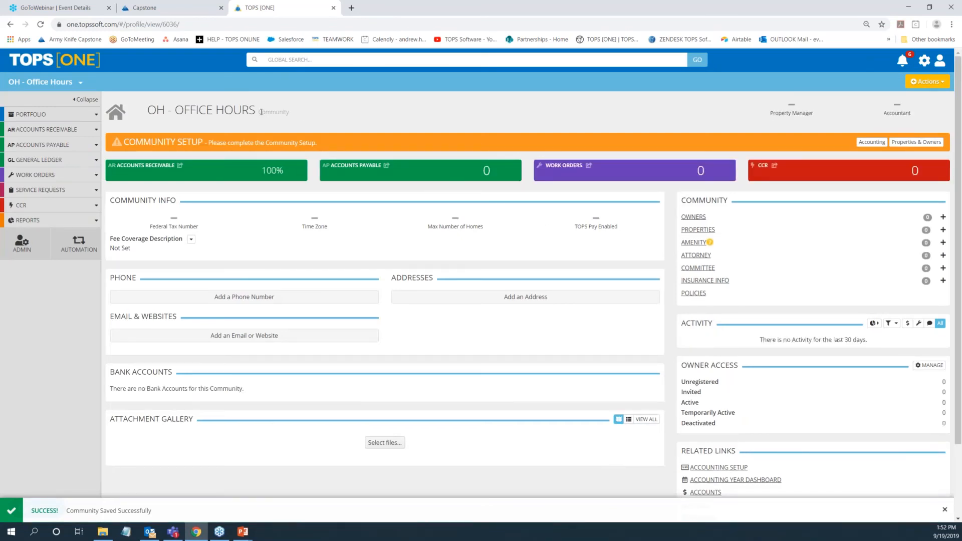
# Review the editable details of the Office Hours community and save the form to return to its profile.
pyautogui.moveTo(261, 113); pyautogui.dragTo(297, 114)
pyautogui.click(297, 115)
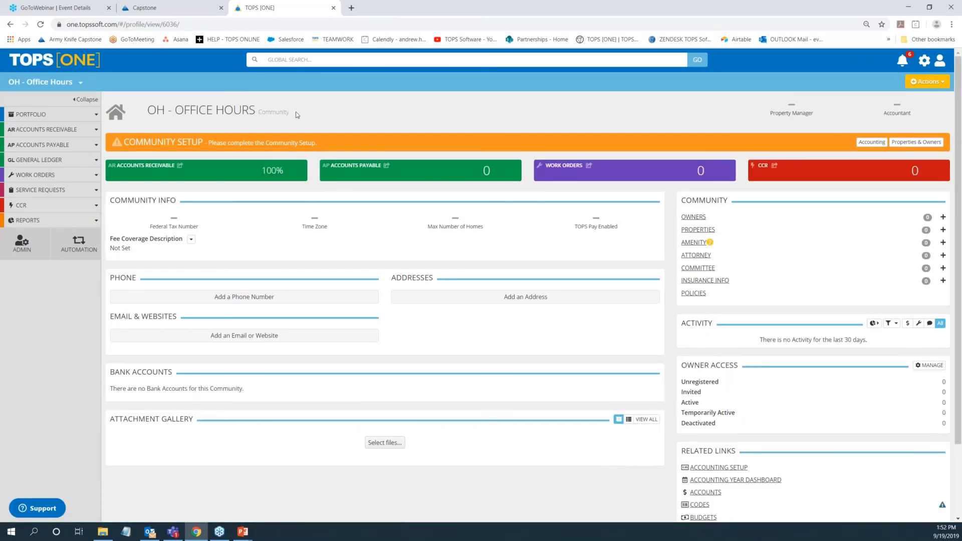
pyautogui.moveTo(281, 113); pyautogui.dragTo(257, 113)
pyautogui.click(927, 83)
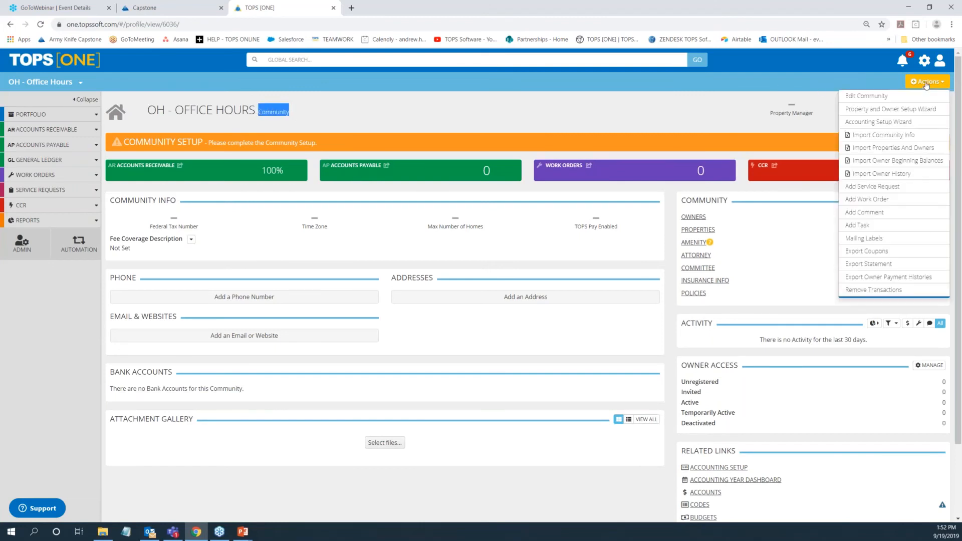
pyautogui.click(885, 98)
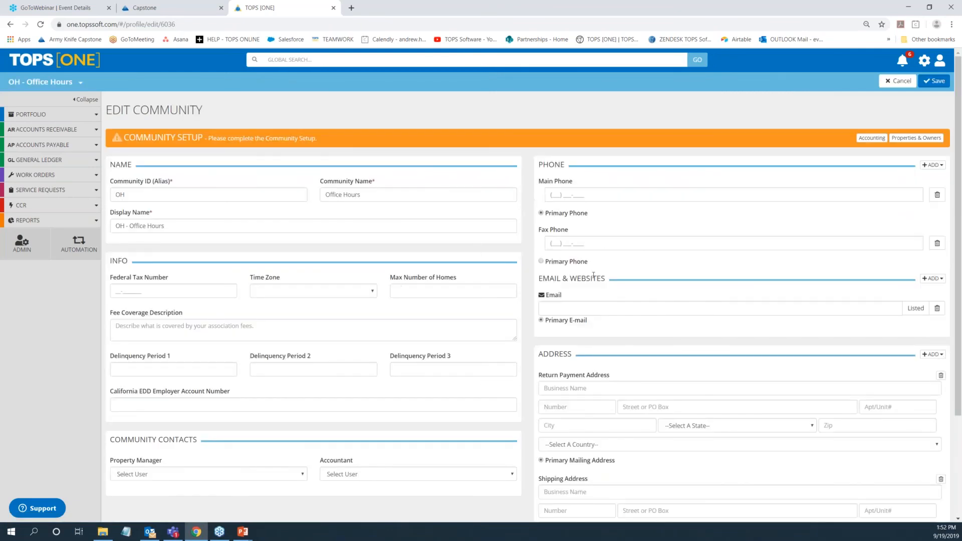
pyautogui.click(936, 80)
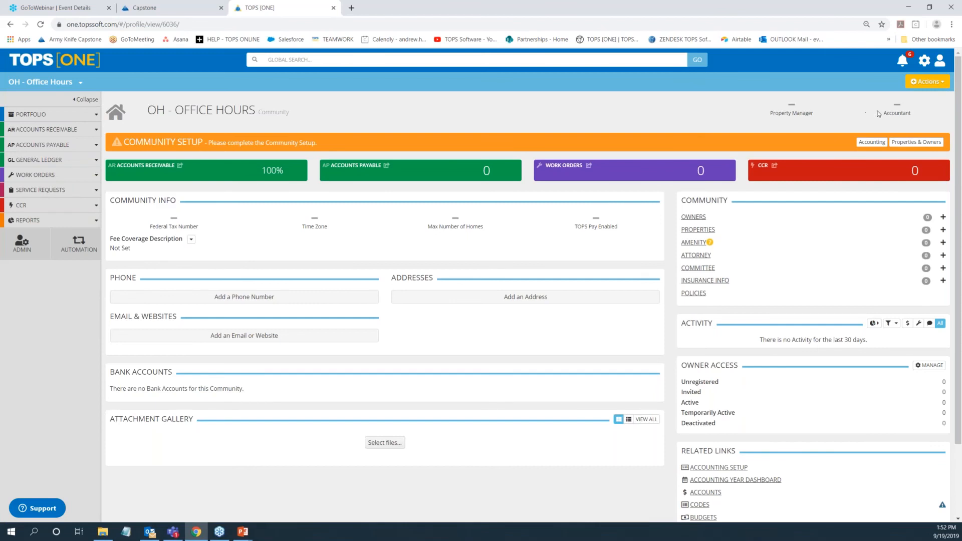
# Start adding a property in the community's properties and owners setup and enter its street address, city, state and zip code.
pyautogui.click(906, 141)
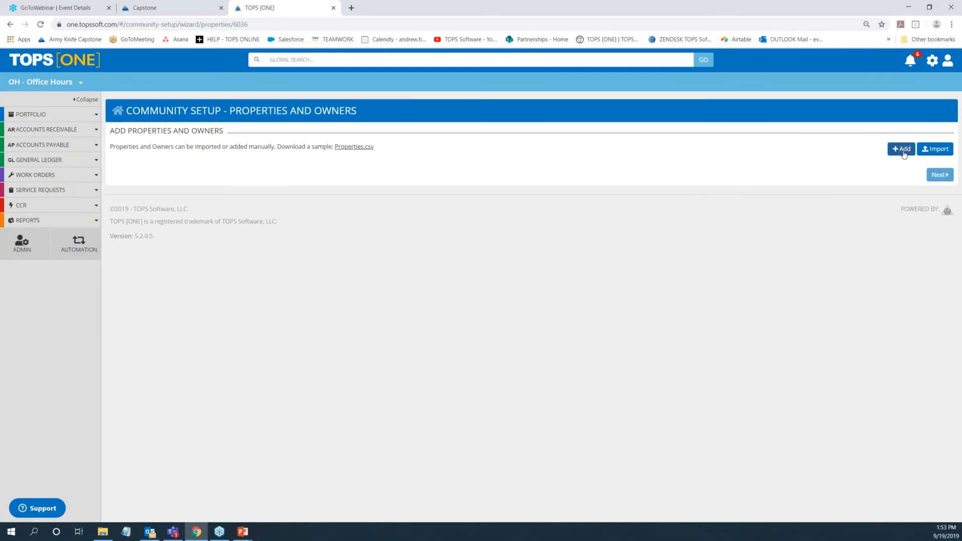
pyautogui.click(905, 154)
pyautogui.click(362, 115)
pyautogui.write('111')
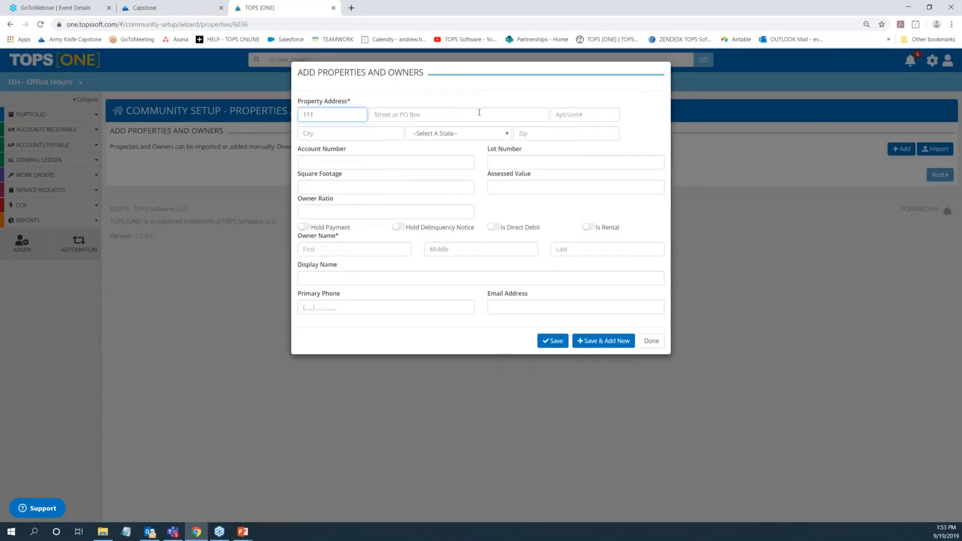
pyautogui.click(480, 114)
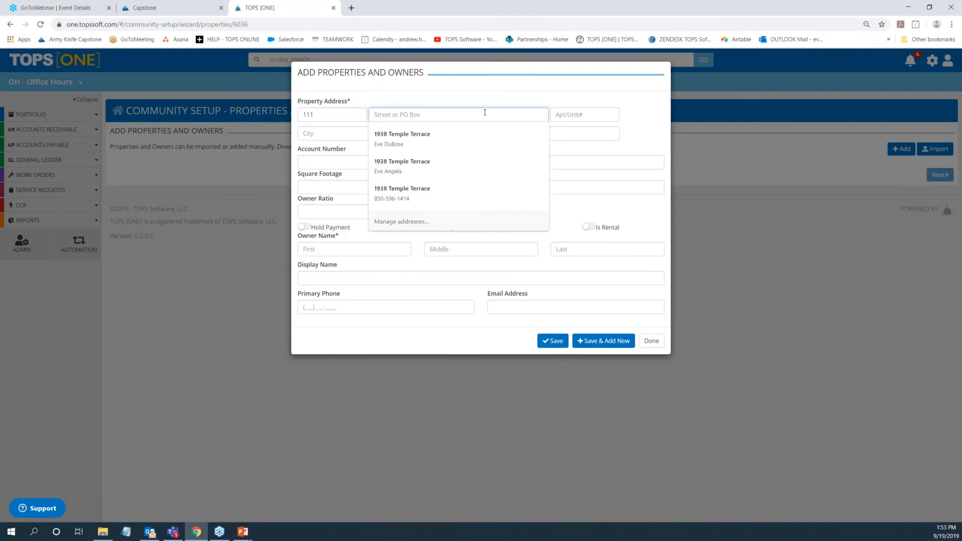
pyautogui.write('Office S')
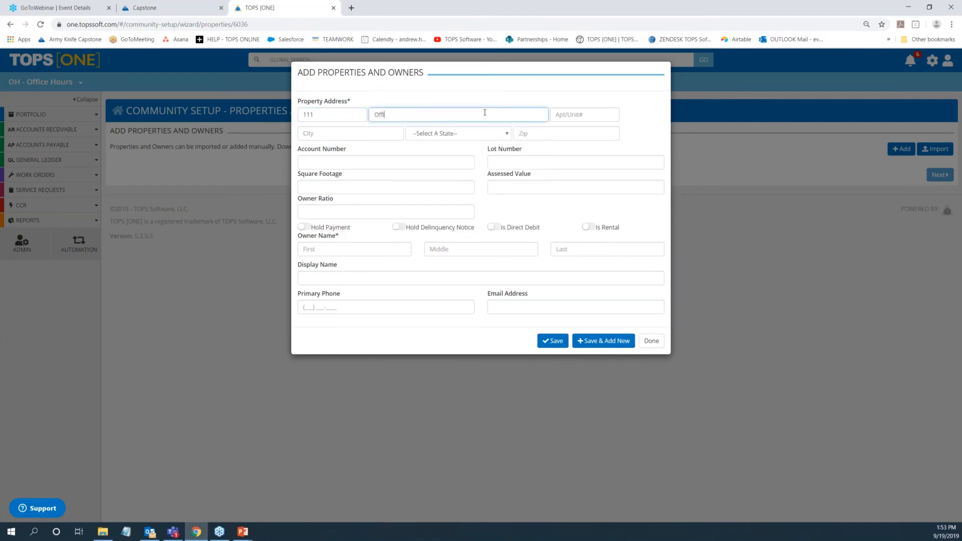
pyautogui.write('treet')
pyautogui.click(350, 133)
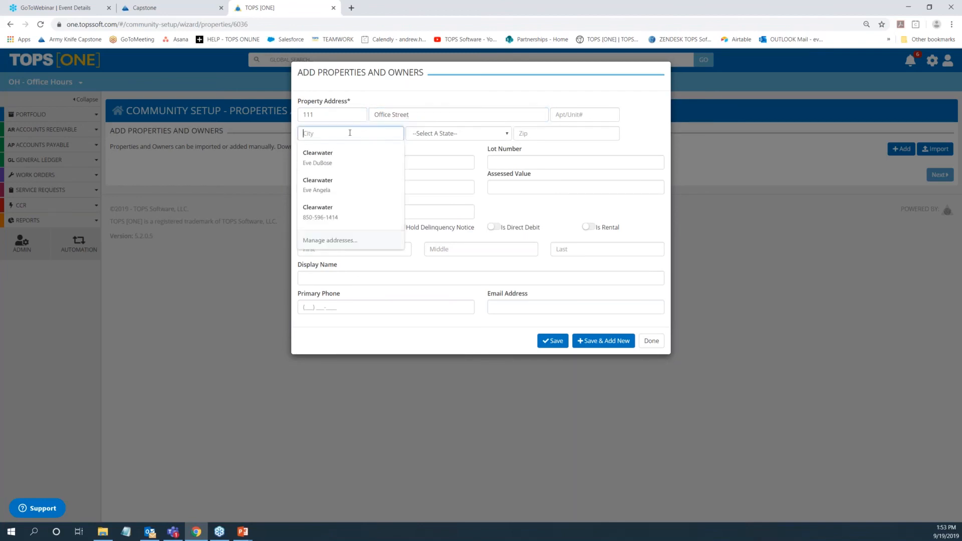
pyautogui.write('Clearwater')
pyautogui.click(443, 133)
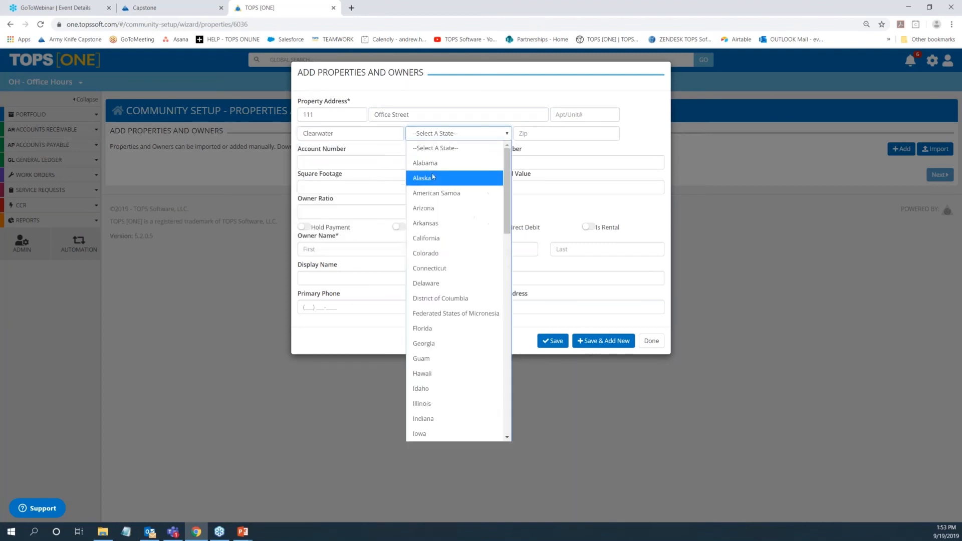
pyautogui.click(436, 328)
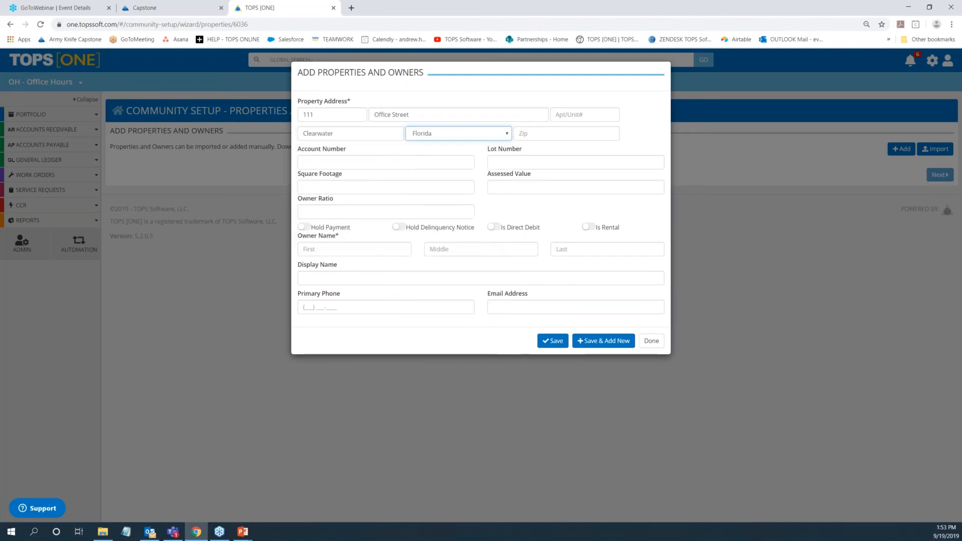
pyautogui.click(560, 132)
pyautogui.write('337')
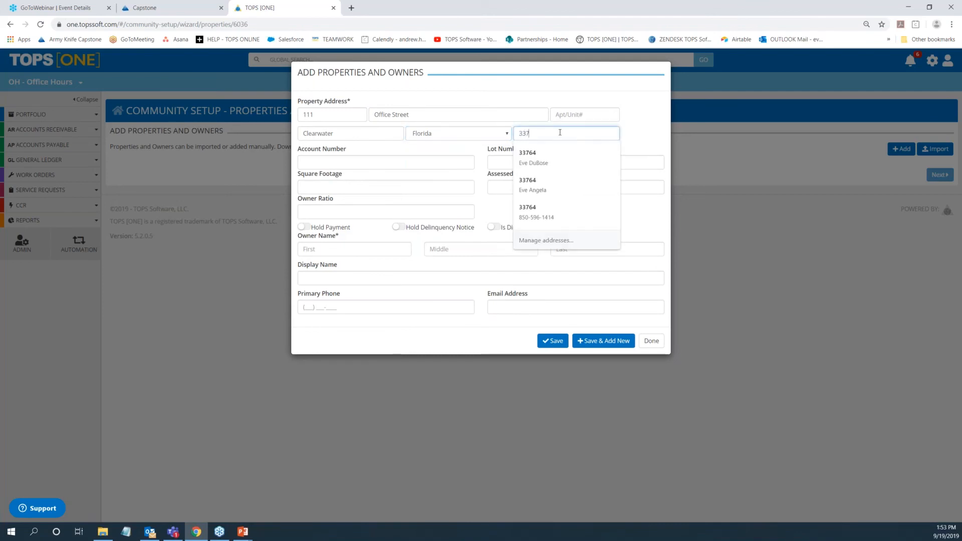
pyautogui.write('63')
pyautogui.click(490, 209)
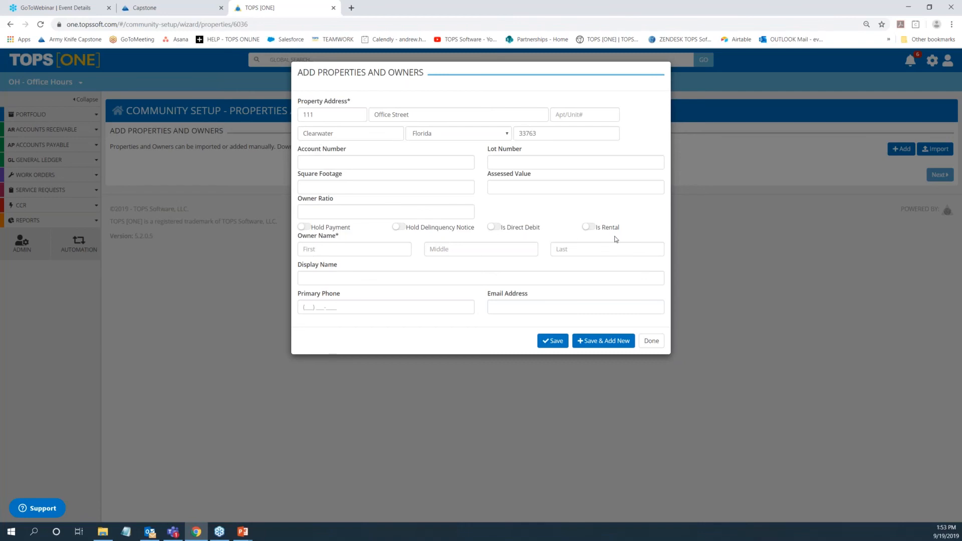
# Enter the owner's first and last name for the property and save the property and owner.
pyautogui.click(362, 251)
pyautogui.write('Eve')
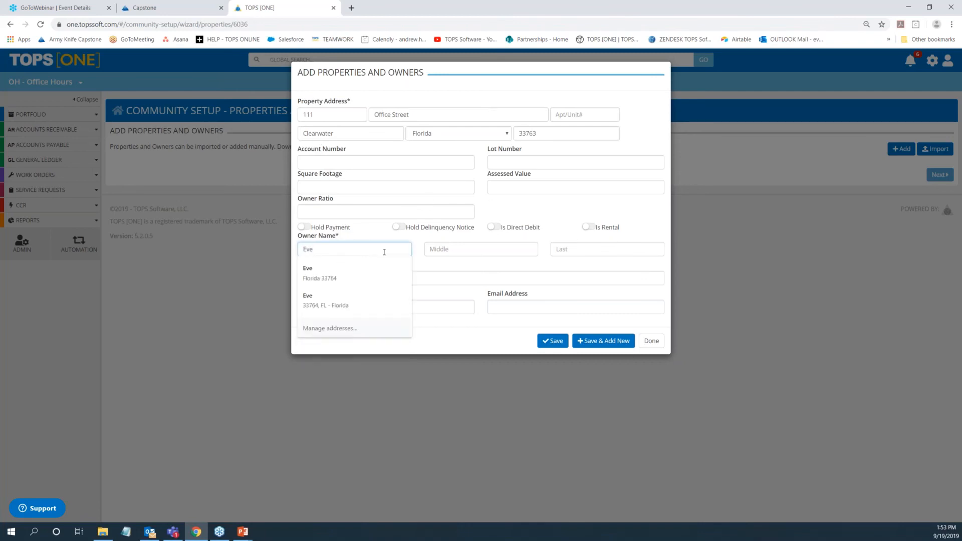
pyautogui.press('Tab')
pyautogui.click(568, 248)
pyautogui.write('DuBose')
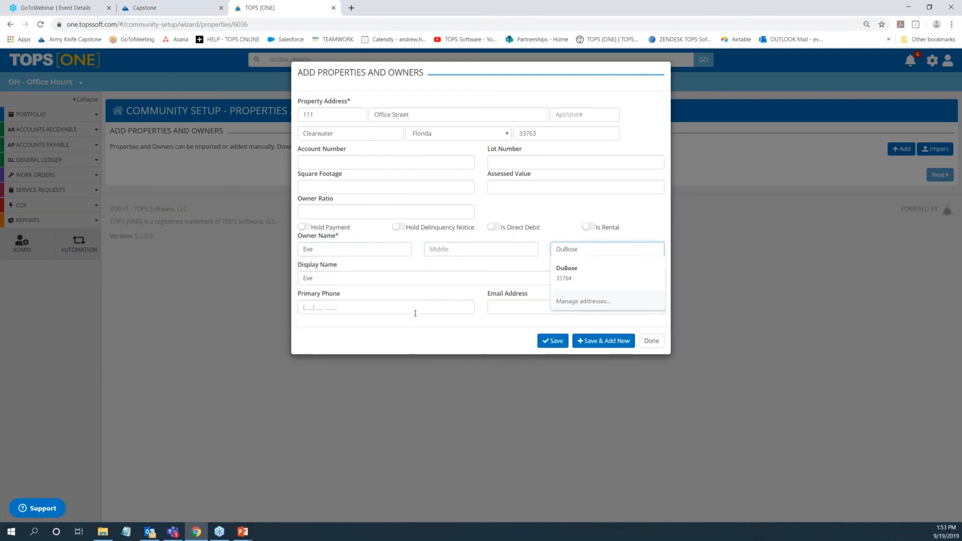
pyautogui.click(409, 344)
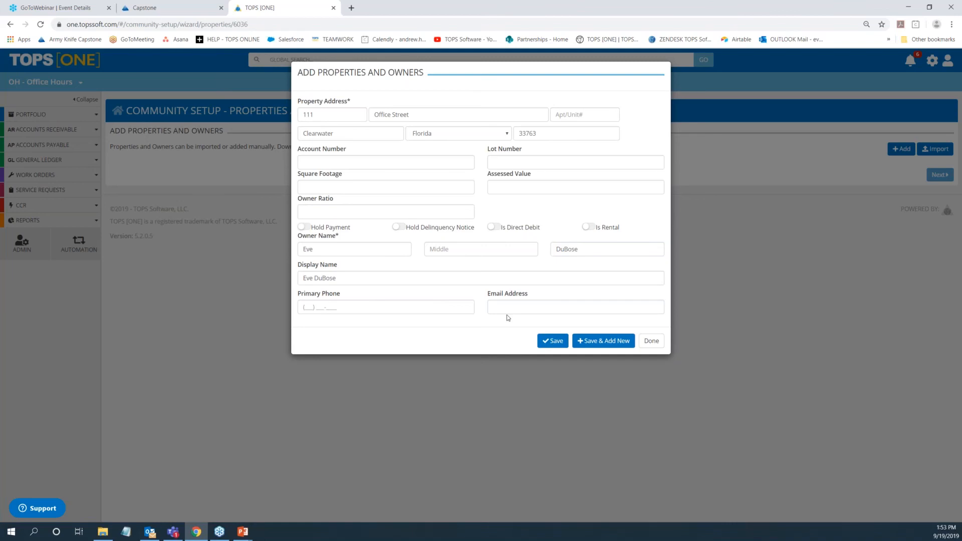
pyautogui.click(556, 341)
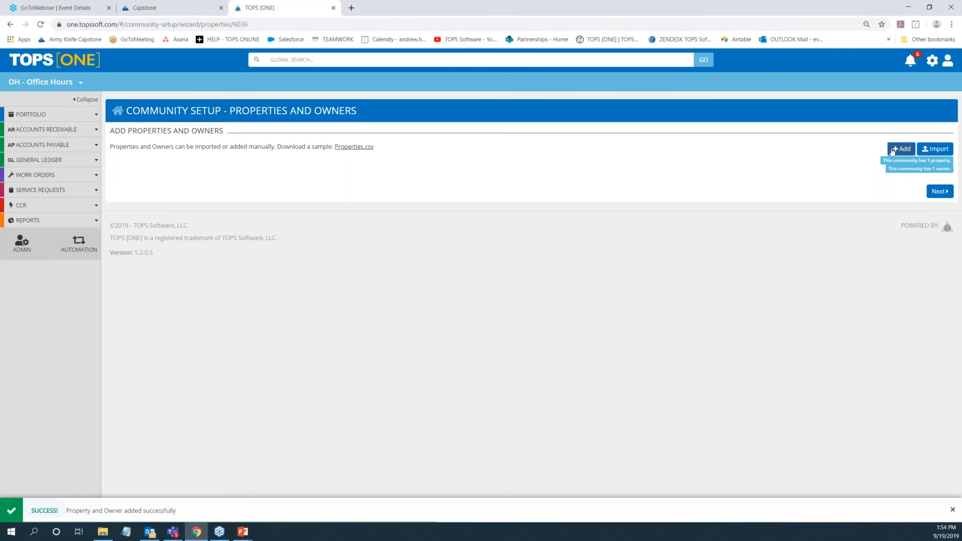
# Complete the properties and owners setup and view the Office Hours community profile.
pyautogui.click(943, 192)
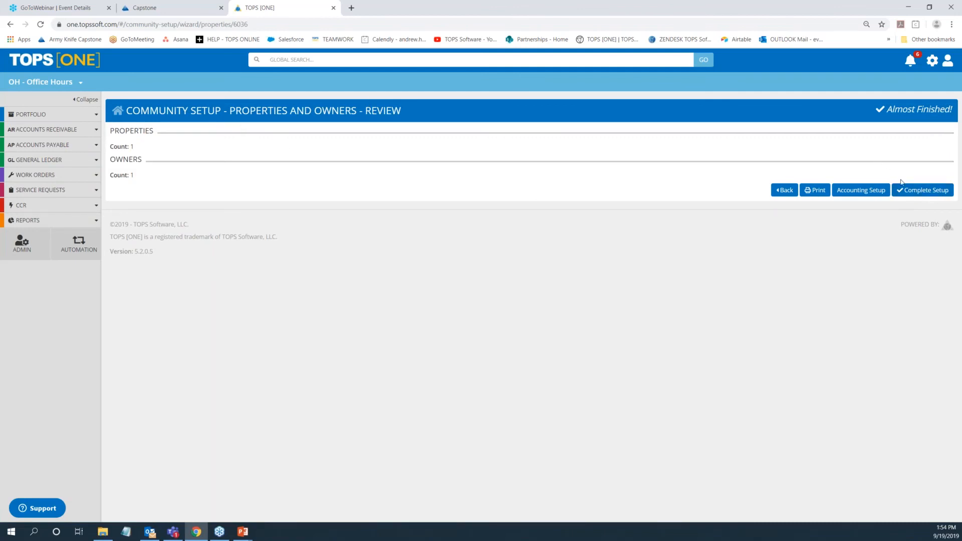
pyautogui.click(923, 190)
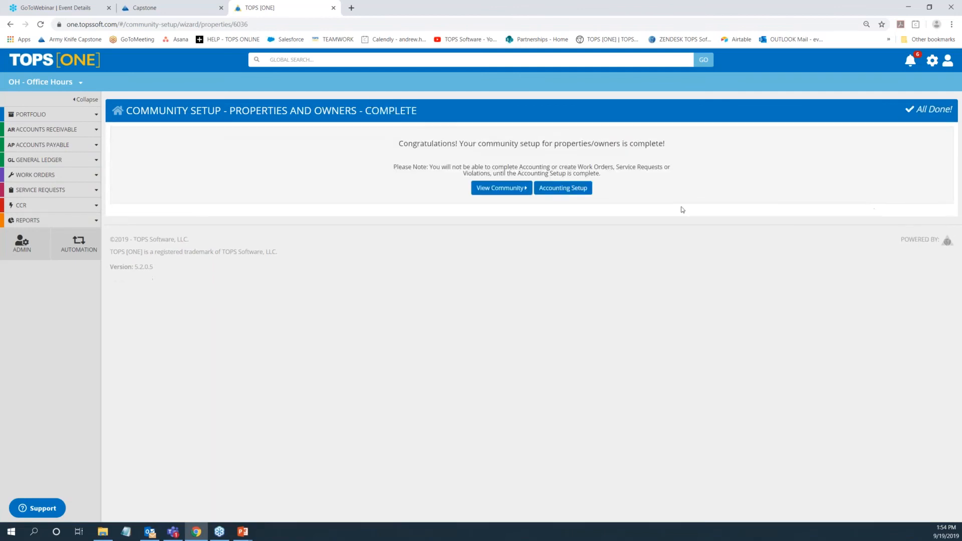
pyautogui.click(485, 189)
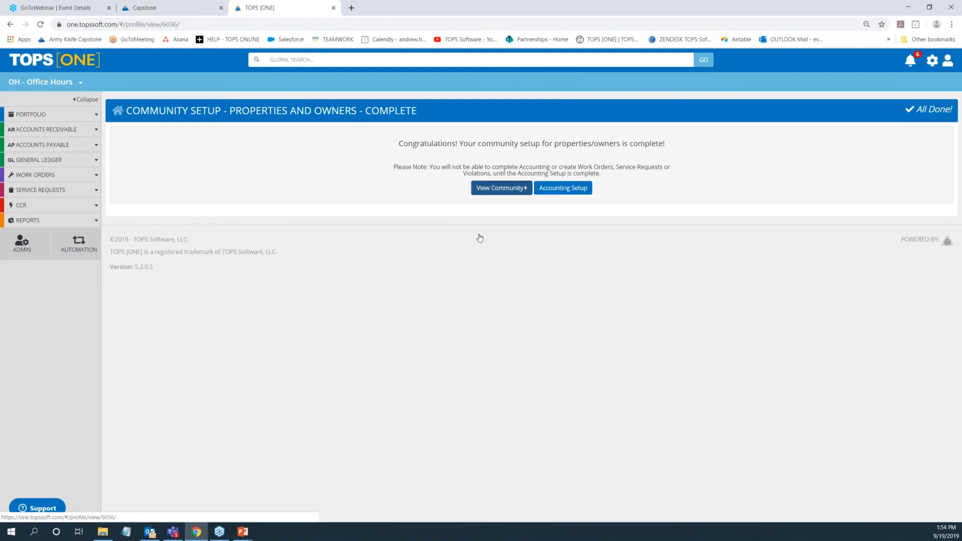
pyautogui.click(487, 190)
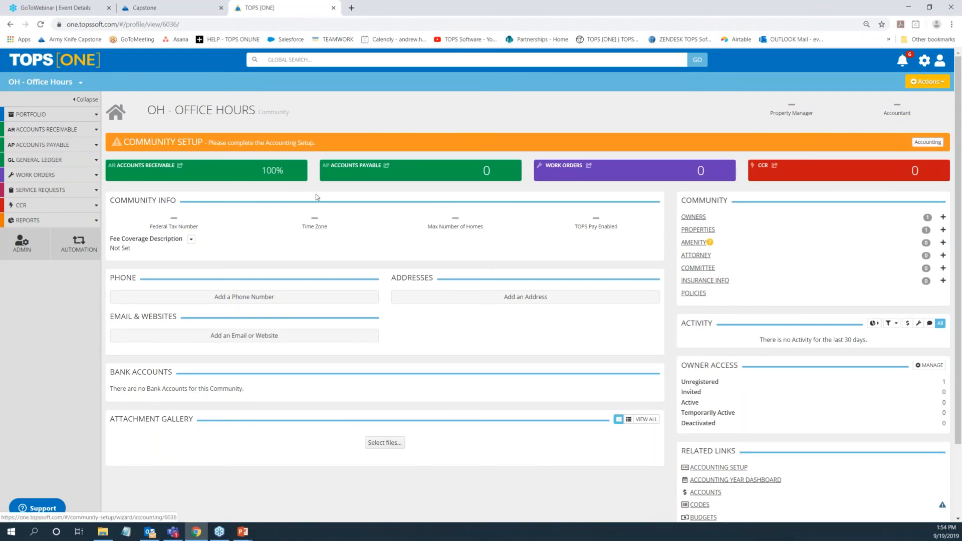
# Examine the blank new-property form reached from the community's Properties list, and return to the home page.
pyautogui.click(52, 117)
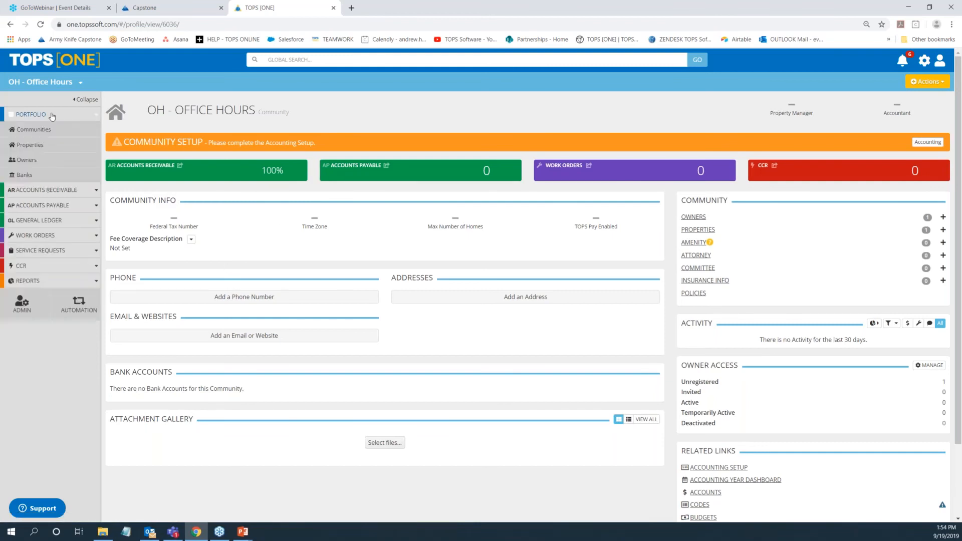
pyautogui.click(44, 147)
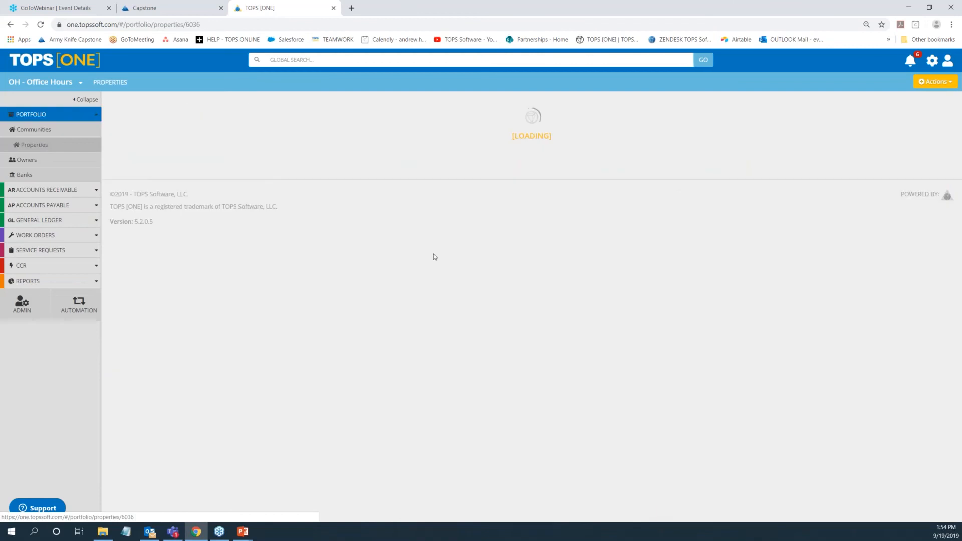
pyautogui.click(936, 82)
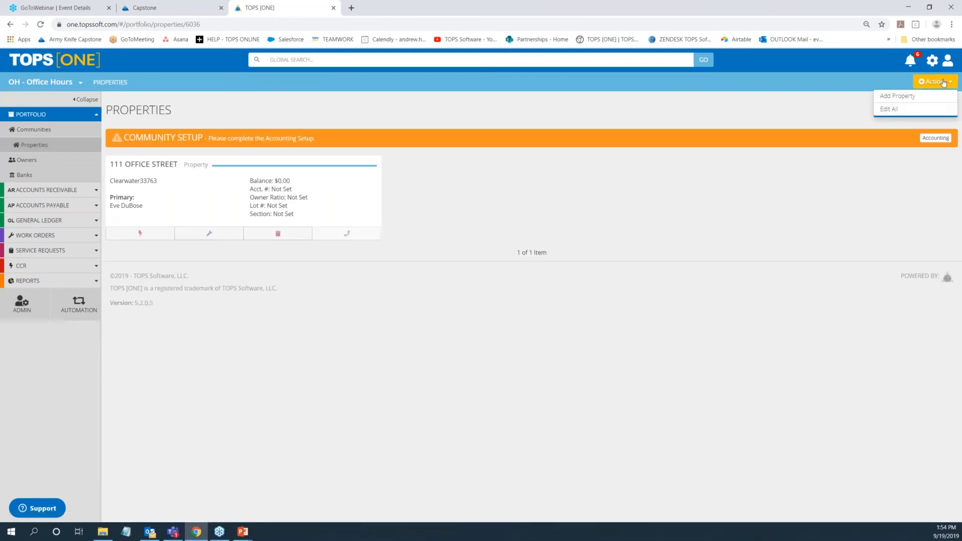
pyautogui.click(898, 96)
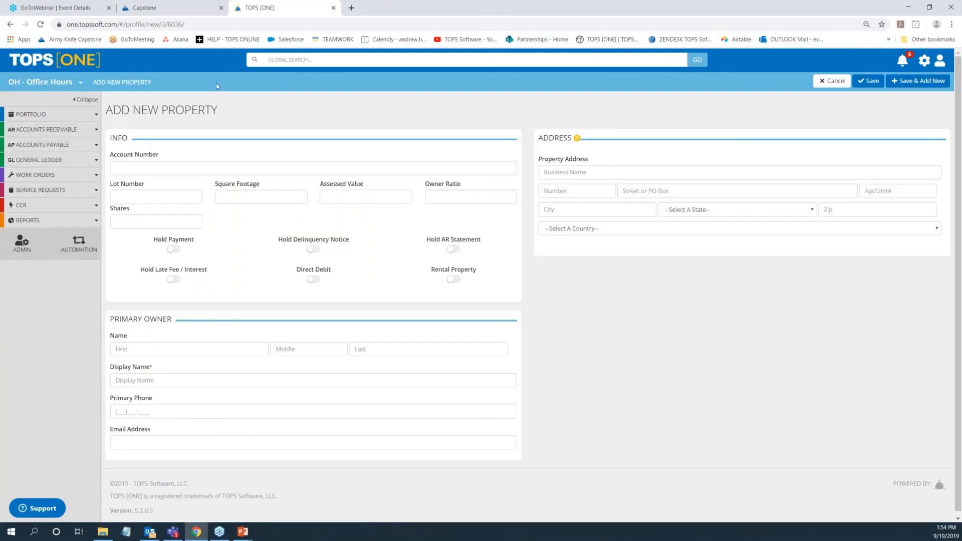
pyautogui.click(52, 117)
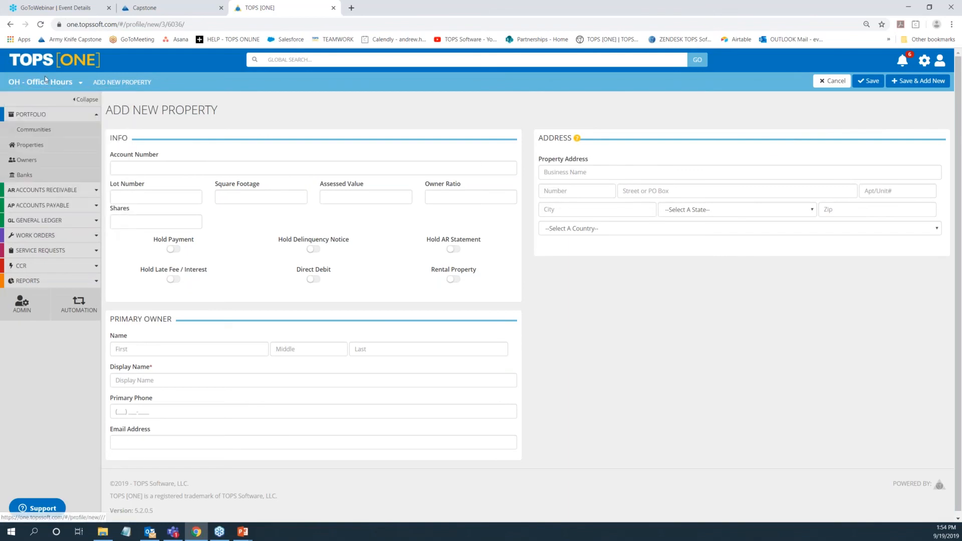
pyautogui.click(46, 62)
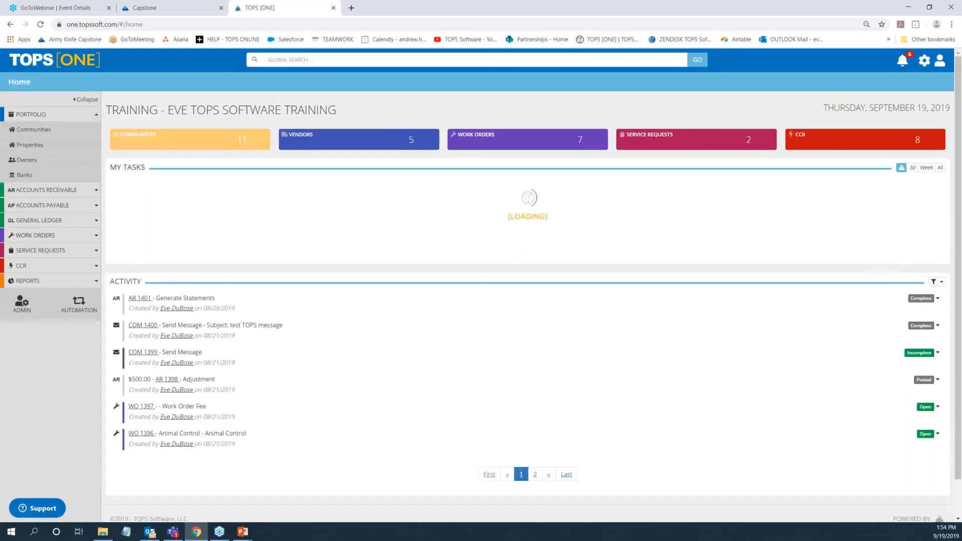
# Open the OH - Office Hours community from the communities list and start its accounting setup.
pyautogui.click(180, 145)
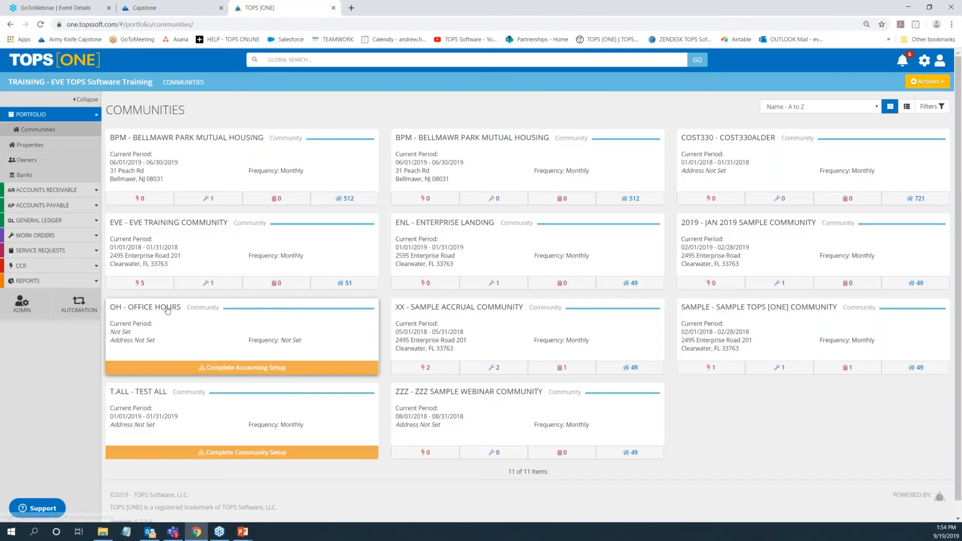
pyautogui.click(167, 309)
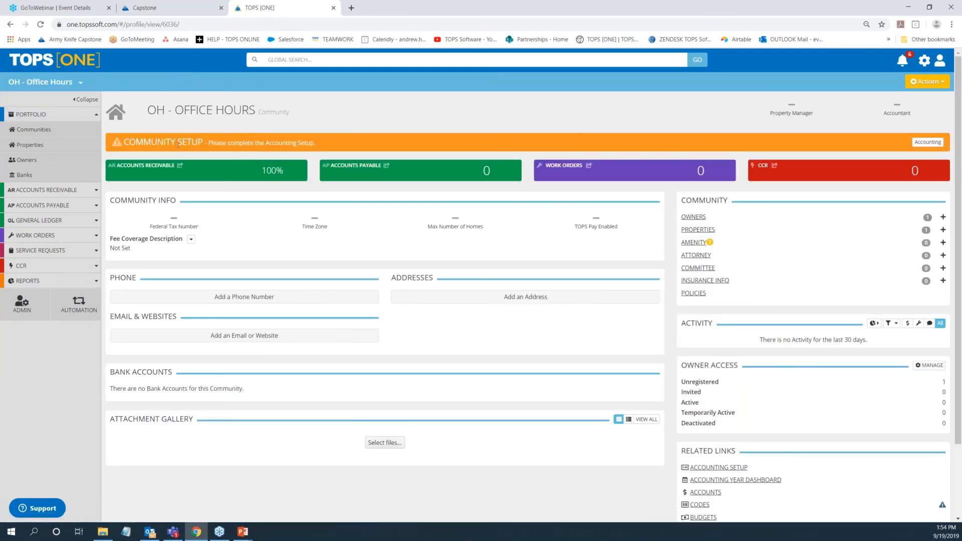
pyautogui.click(927, 142)
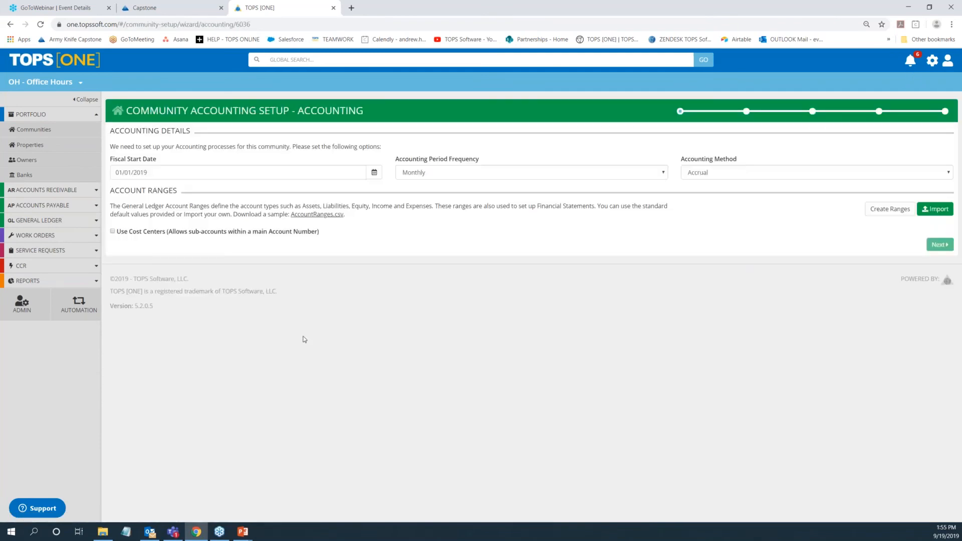
# Set the accounting details to fiscal start date 01/01/2019, Monthly period frequency and the Accrual method.
pyautogui.click(156, 174)
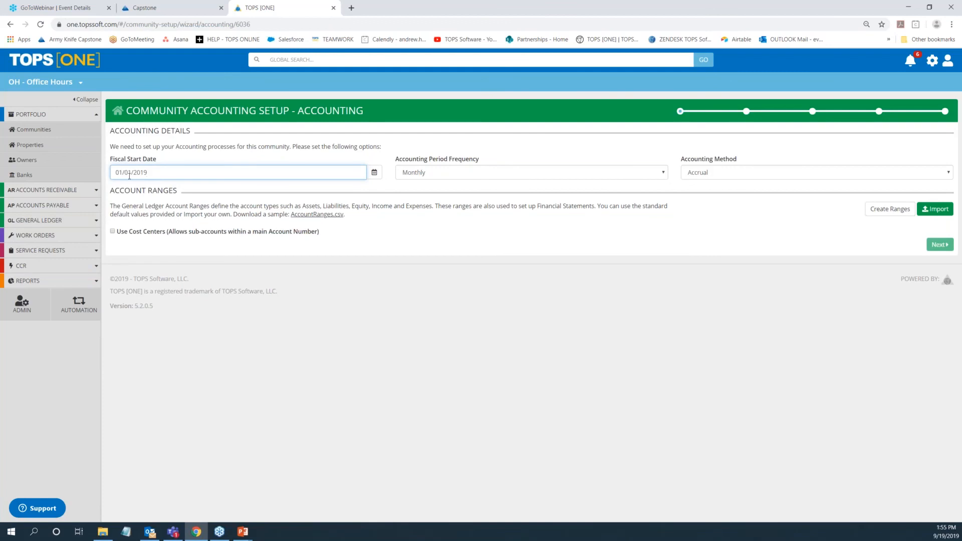
pyautogui.click(374, 175)
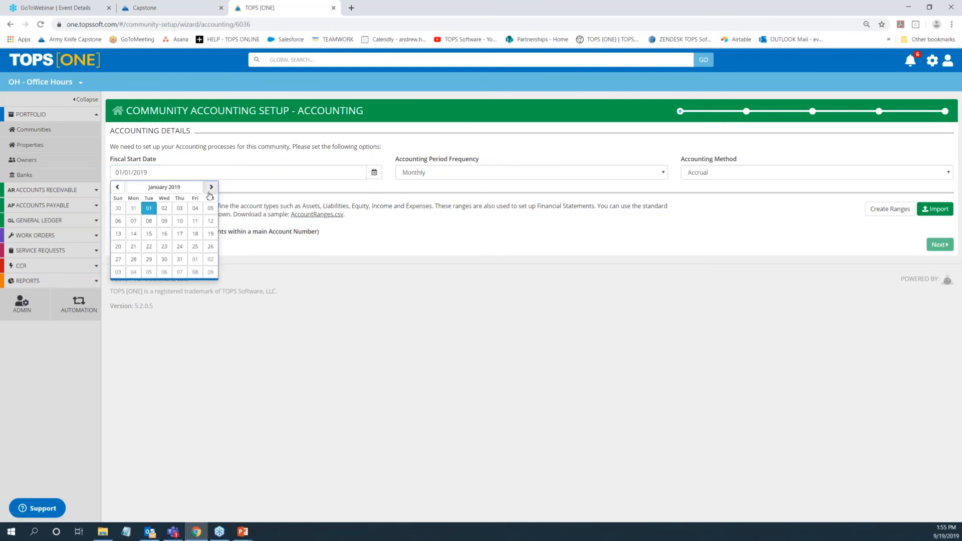
pyautogui.click(524, 359)
pyautogui.click(498, 176)
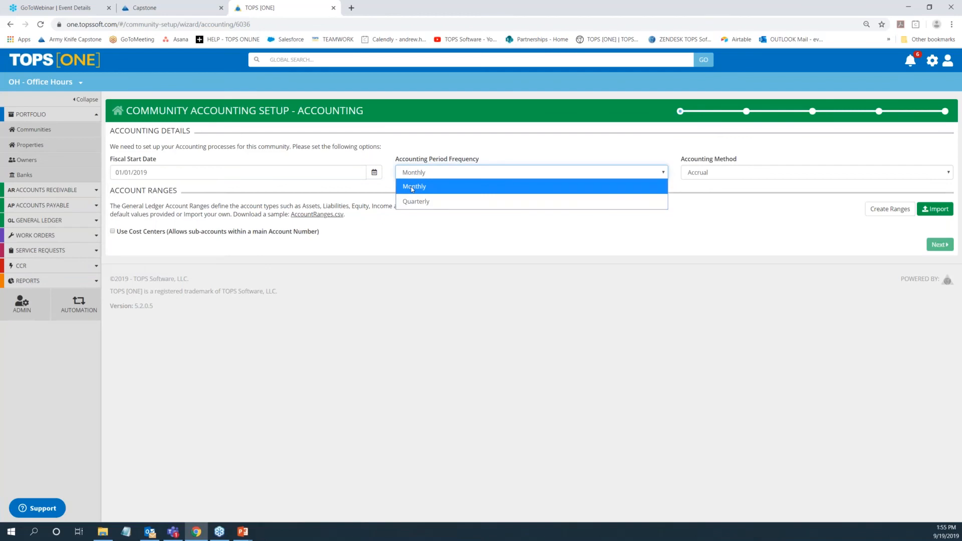
pyautogui.click(454, 194)
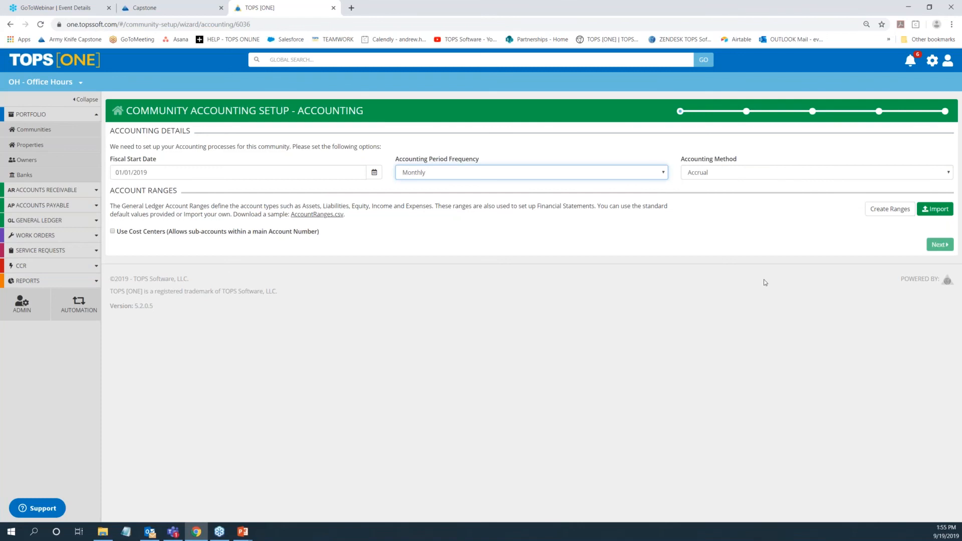
pyautogui.click(727, 171)
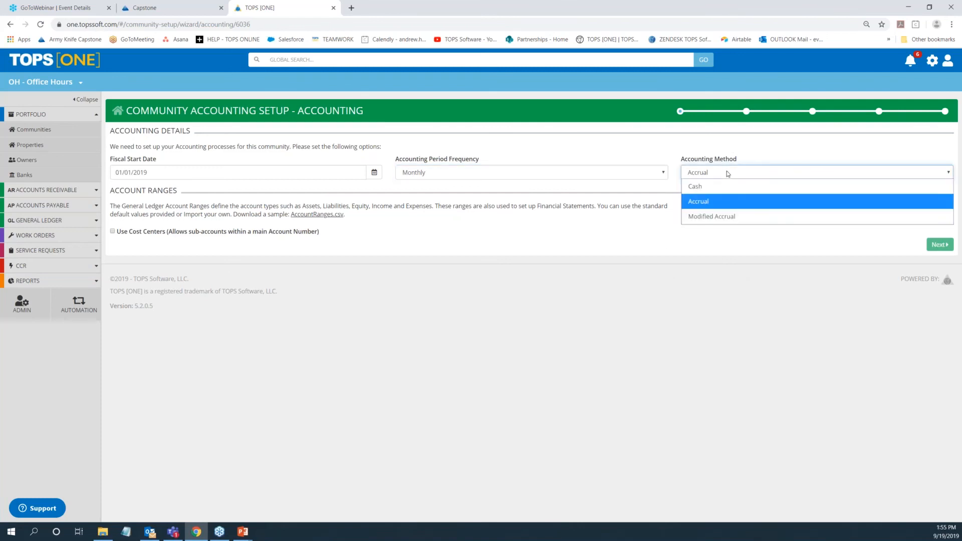
pyautogui.click(710, 204)
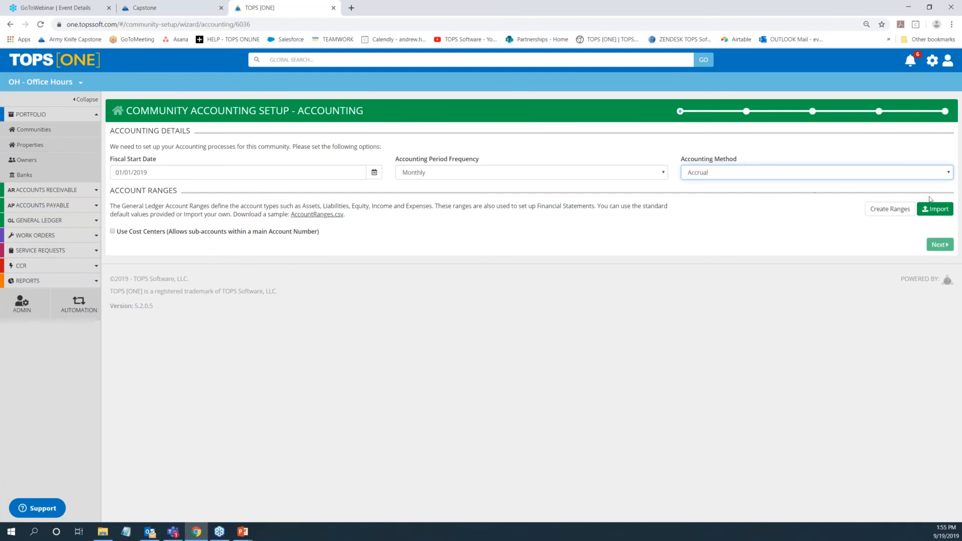
# Create five-digit general ledger ranges starting at 10000 and ending at 29999 for Asset, 49999 Liability, 59999 Equity, 69999 Income and 99999 Expense.
pyautogui.click(886, 210)
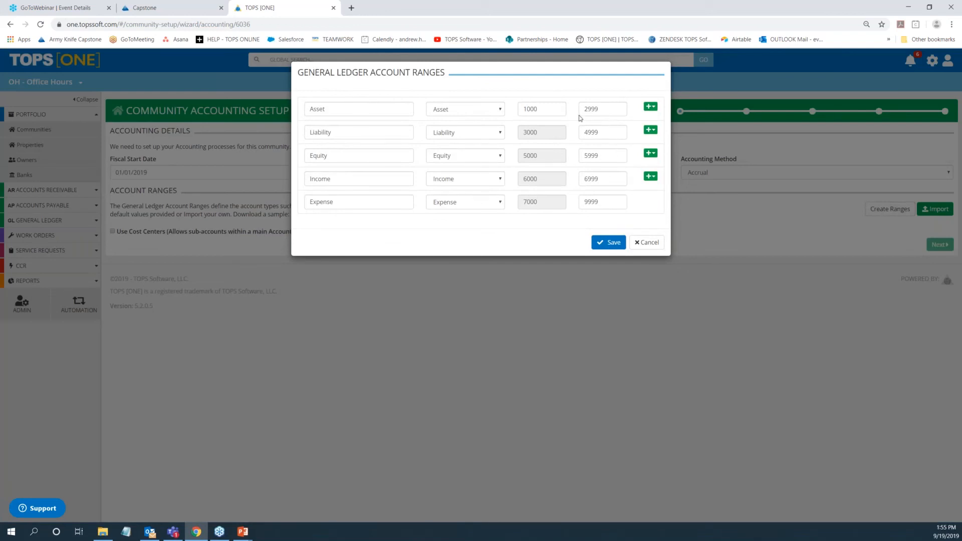
pyautogui.click(548, 111)
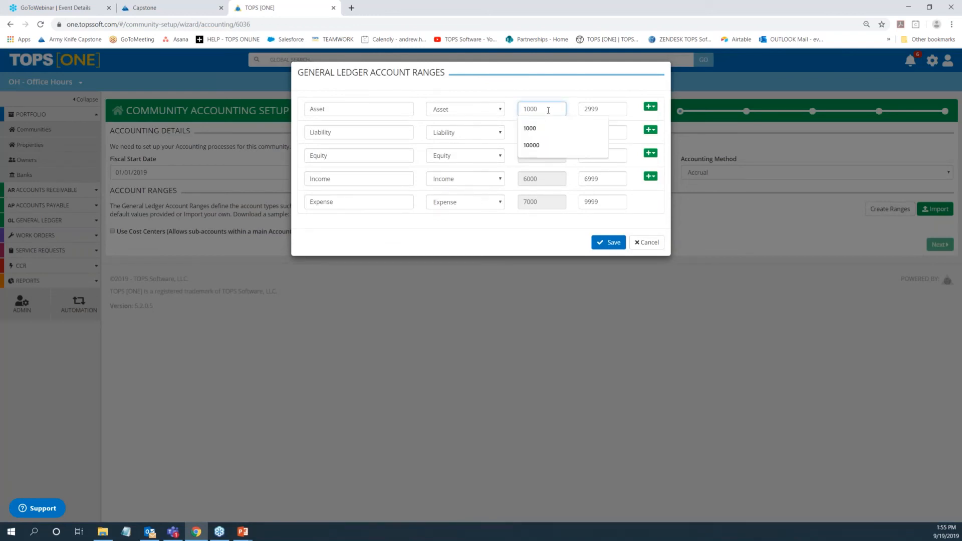
pyautogui.write('0')
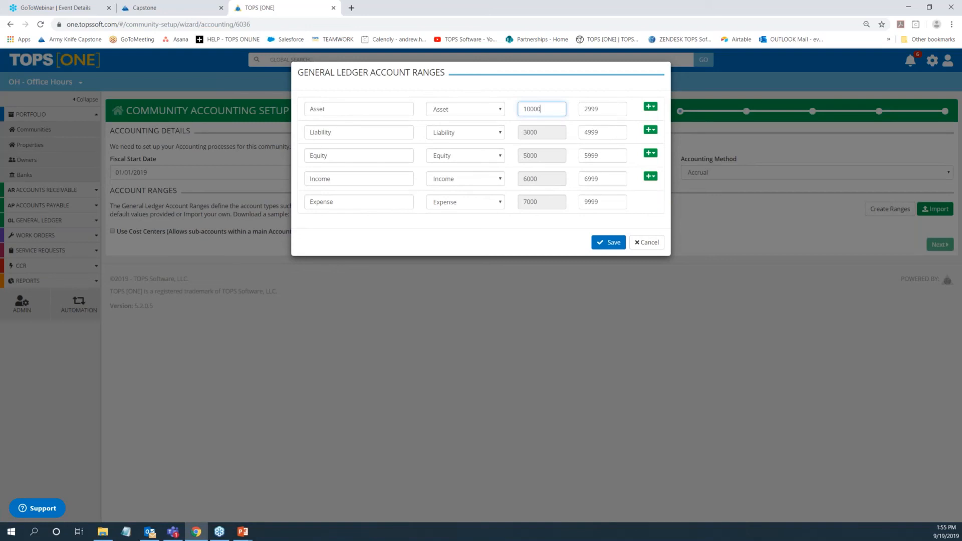
pyautogui.doubleClick(600, 113)
pyautogui.click(612, 110)
pyautogui.write('9')
pyautogui.click(614, 141)
pyautogui.write('9')
pyautogui.click(612, 153)
pyautogui.write('9')
pyautogui.click(607, 179)
pyautogui.write('9')
pyautogui.click(604, 202)
pyautogui.write('9')
pyautogui.click(524, 222)
pyautogui.click(606, 244)
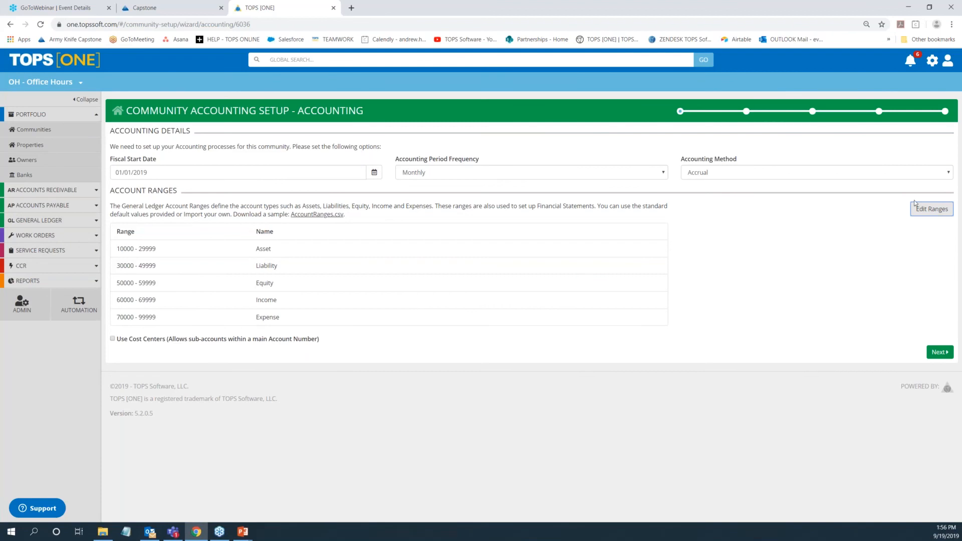
# Edit the ranges to four digits, starting at 1000 and ending at 2999 for Asset, 4999 Liability, 5999 Equity, 6999 Income and 9999 Expense.
pyautogui.click(921, 213)
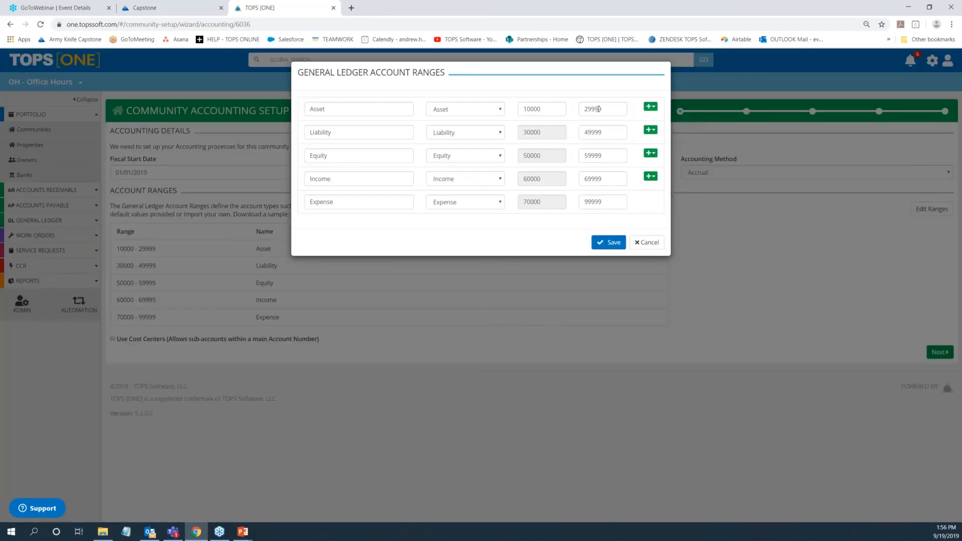
pyautogui.click(621, 200)
pyautogui.press('BackSpace')
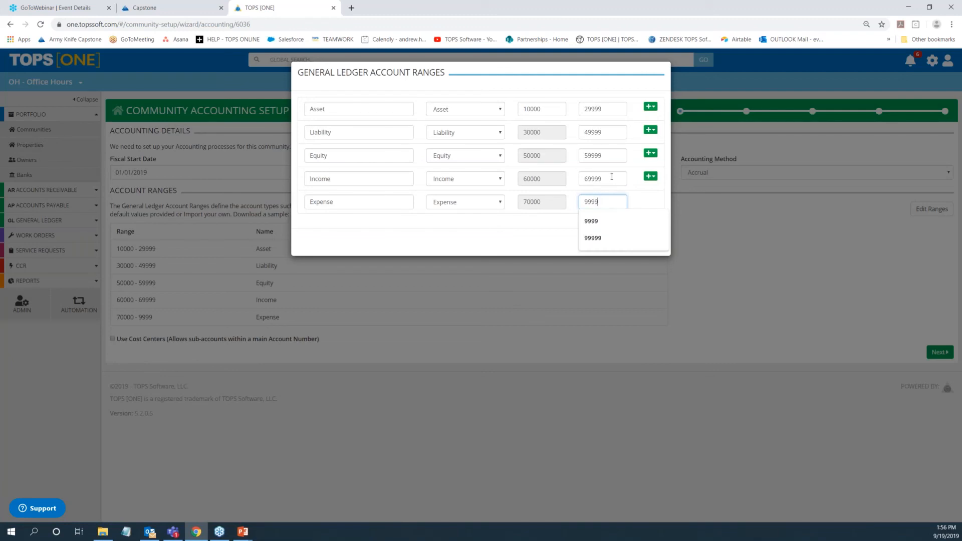
pyautogui.click(564, 110)
pyautogui.press('BackSpace')
pyautogui.click(606, 109)
pyautogui.press('BackSpace')
pyautogui.click(609, 132)
pyautogui.press('BackSpace')
pyautogui.click(607, 159)
pyautogui.press('BackSpace')
pyautogui.click(608, 179)
pyautogui.press('BackSpace')
pyautogui.click(543, 203)
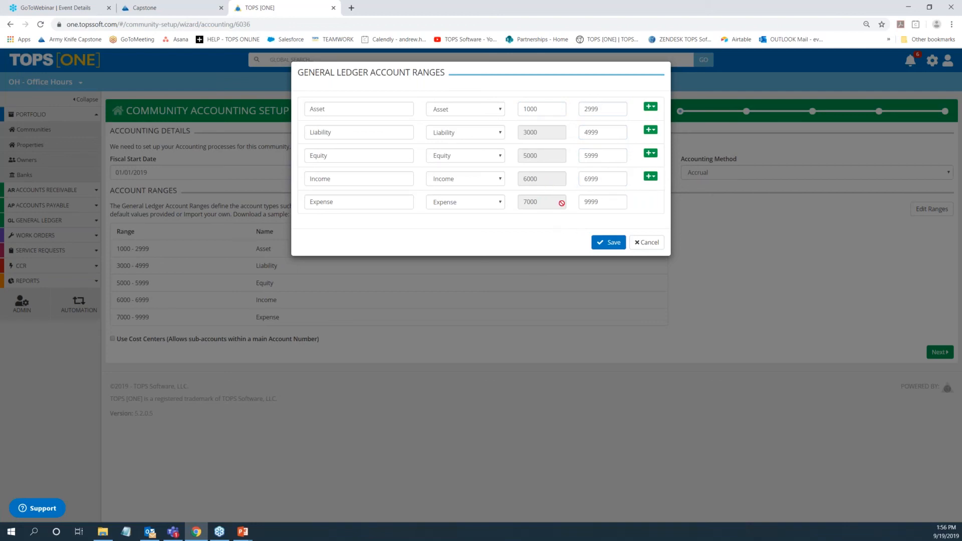
pyautogui.click(603, 244)
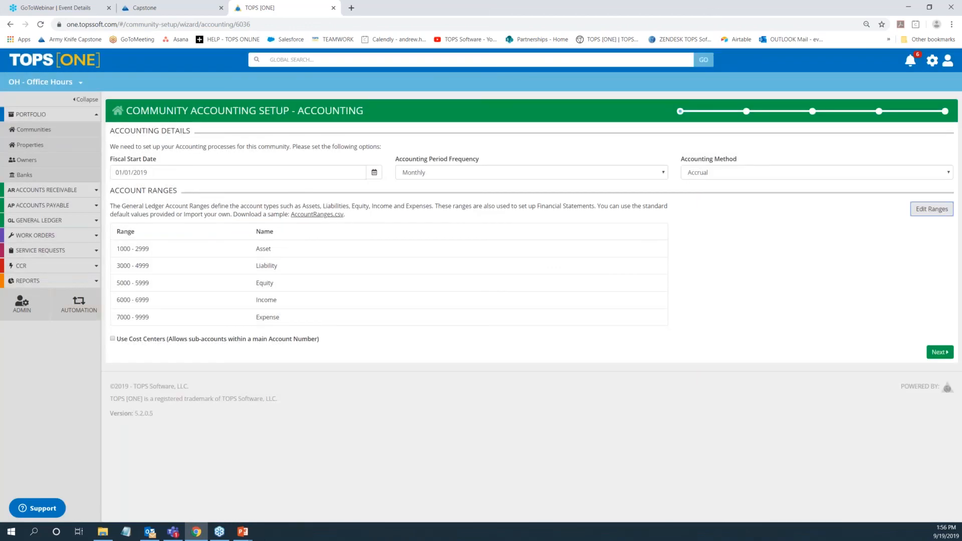
# Create the default general ledger accounts from the template and confirm 5100 - Retained Earnings as the Retained Earnings account.
pyautogui.click(938, 353)
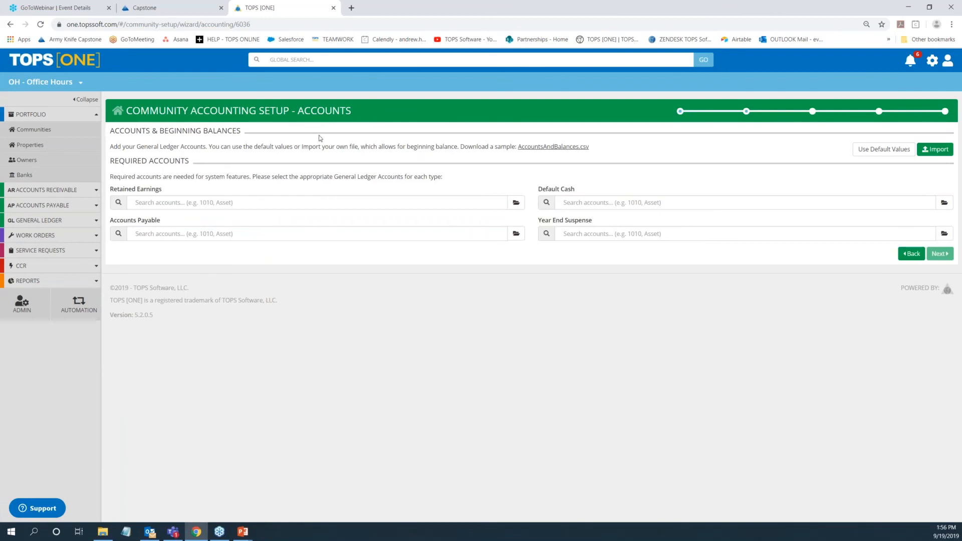
pyautogui.click(868, 153)
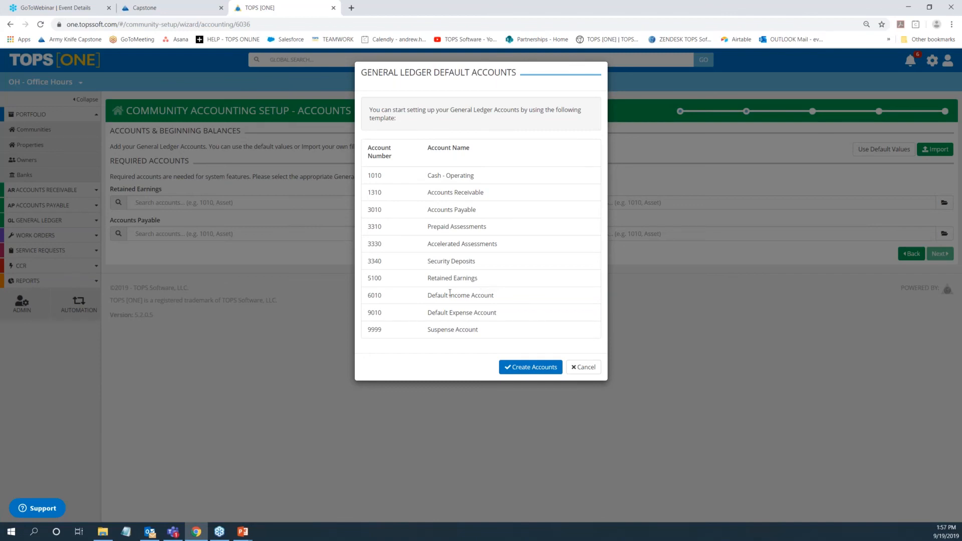
pyautogui.click(520, 369)
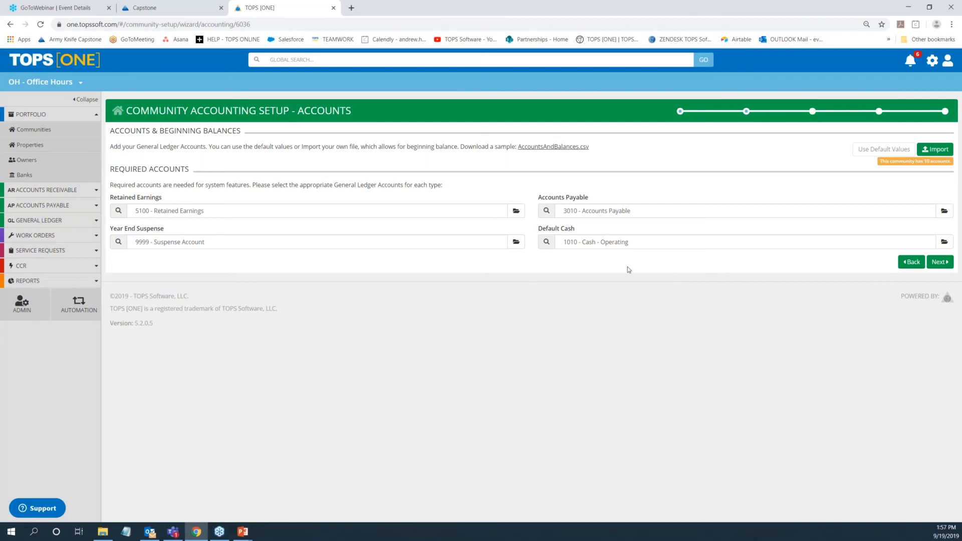
pyautogui.click(517, 212)
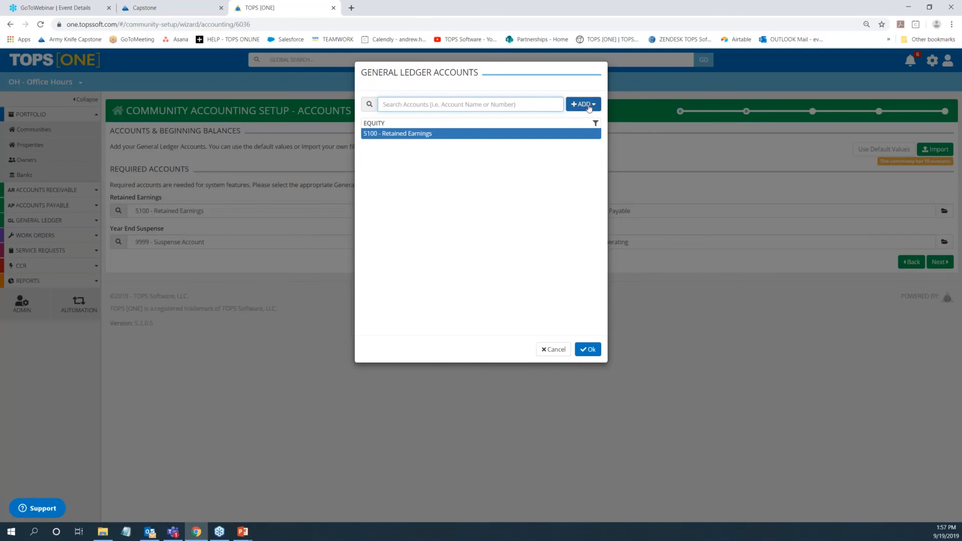
pyautogui.click(588, 349)
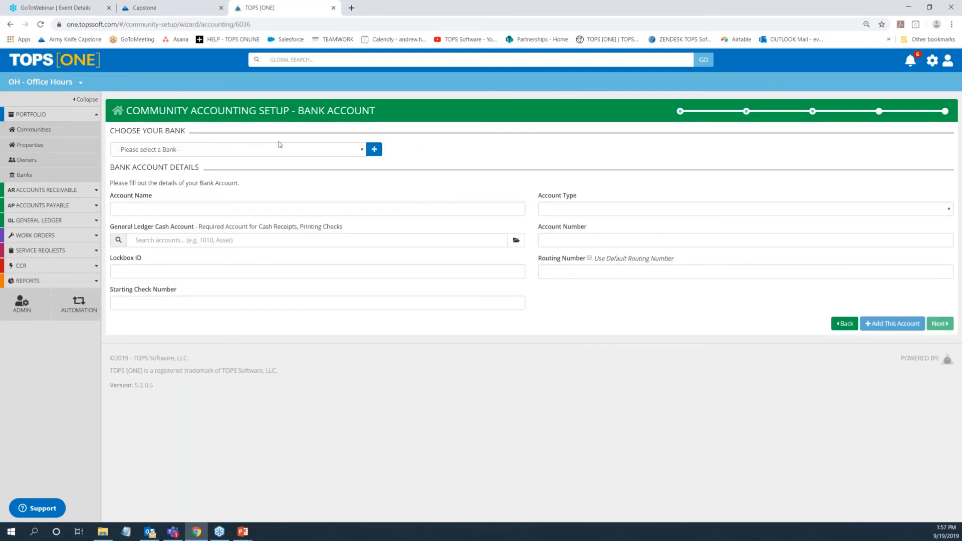
# Start adding a new bank with the ID BB&T and the bank name Banking Branch & Trust.
pyautogui.click(353, 152)
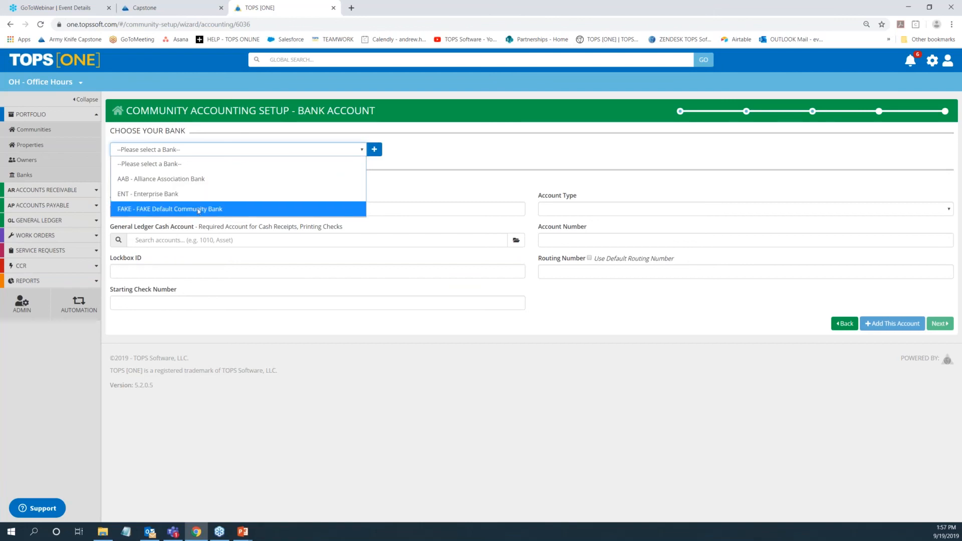
pyautogui.click(373, 149)
pyautogui.click(374, 150)
pyautogui.click(417, 114)
pyautogui.write('BB&T')
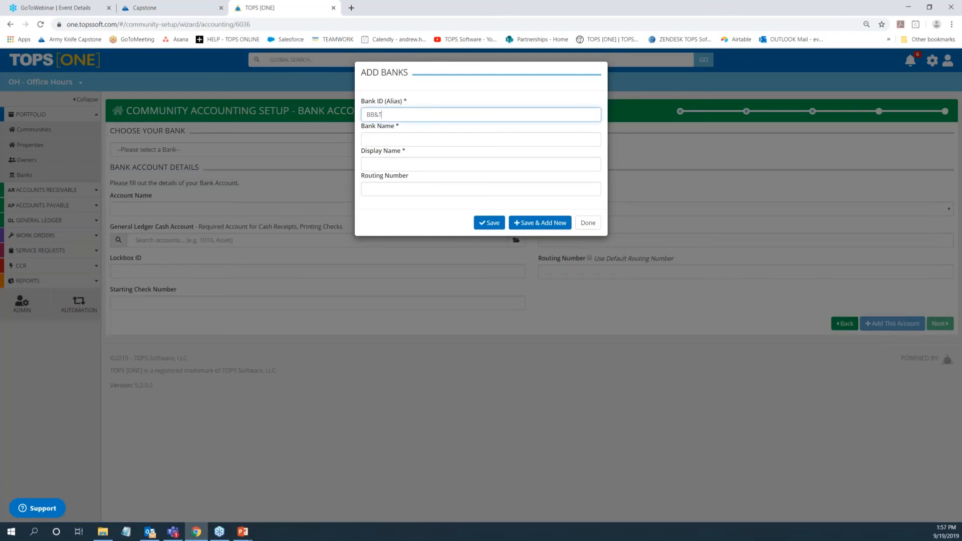
pyautogui.click(398, 139)
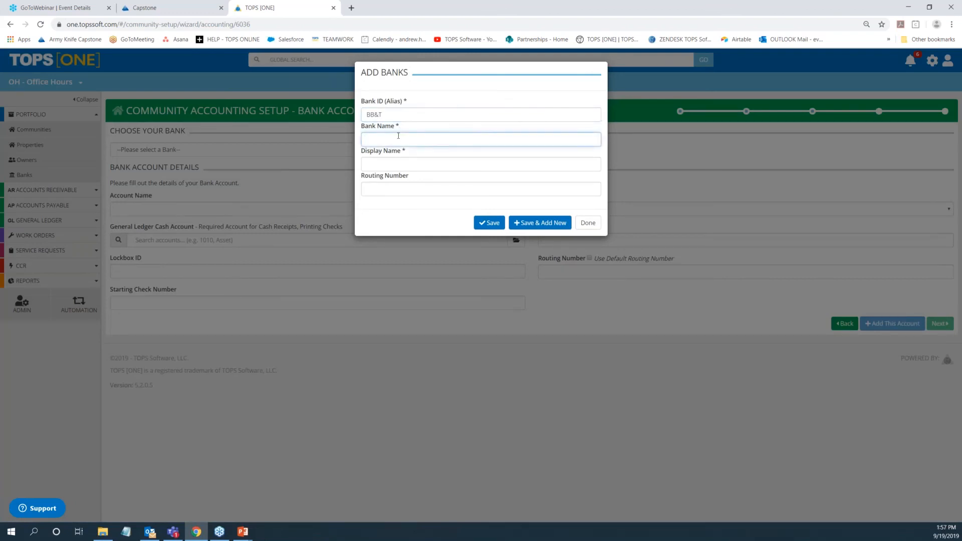
pyautogui.write('Banking Branch & Trust')
# Copy the bank name into the display name, enter the bank's routing number and save the new bank.
pyautogui.click(427, 164)
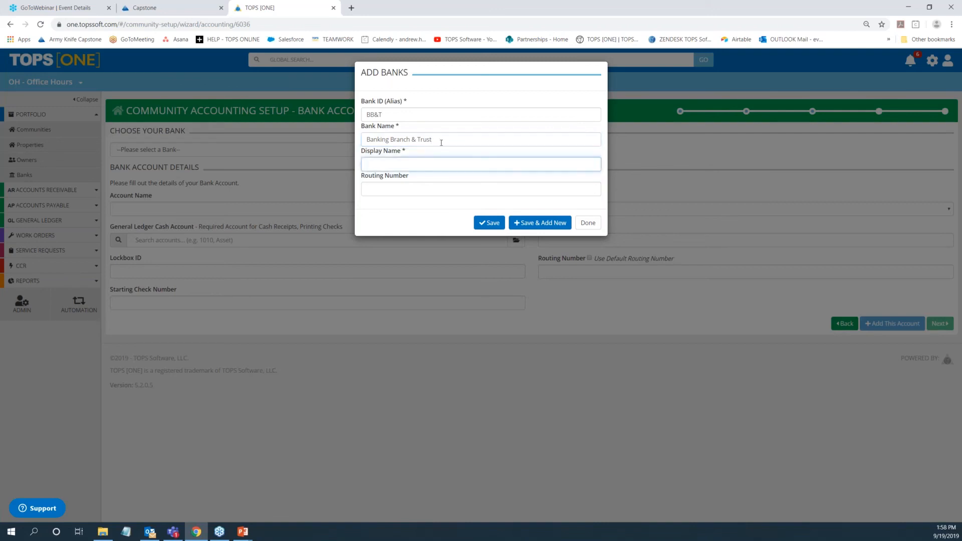
pyautogui.moveTo(432, 139); pyautogui.dragTo(362, 139)
pyautogui.hotkey('ctrl', 'c')
pyautogui.rightClick(386, 139)
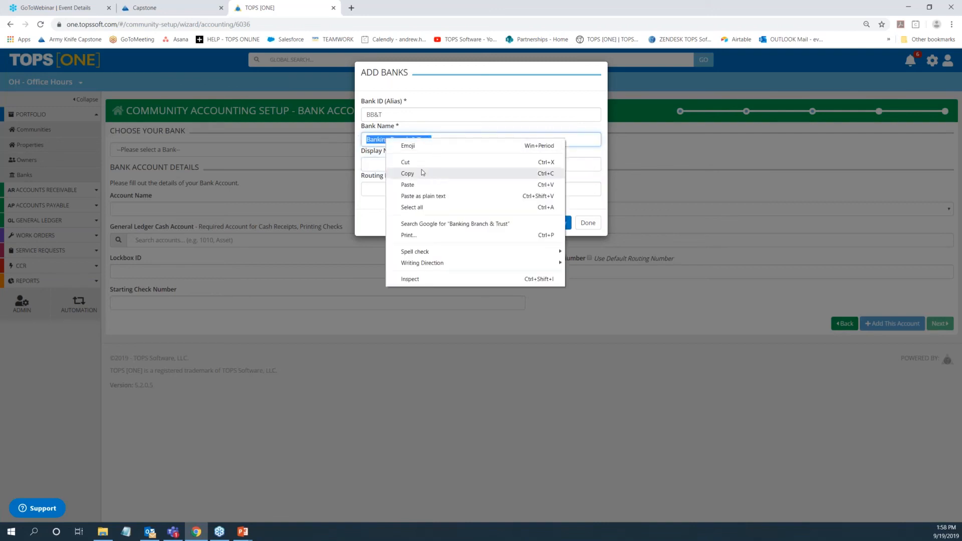
pyautogui.click(422, 172)
pyautogui.rightClick(404, 162)
pyautogui.click(422, 234)
pyautogui.press('Tab')
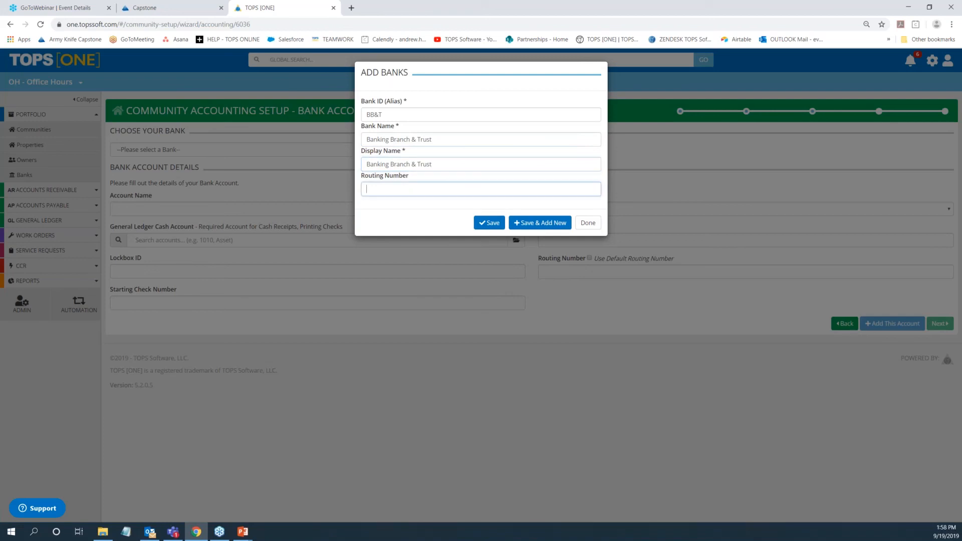
pyautogui.write('123456789')
pyautogui.click(491, 223)
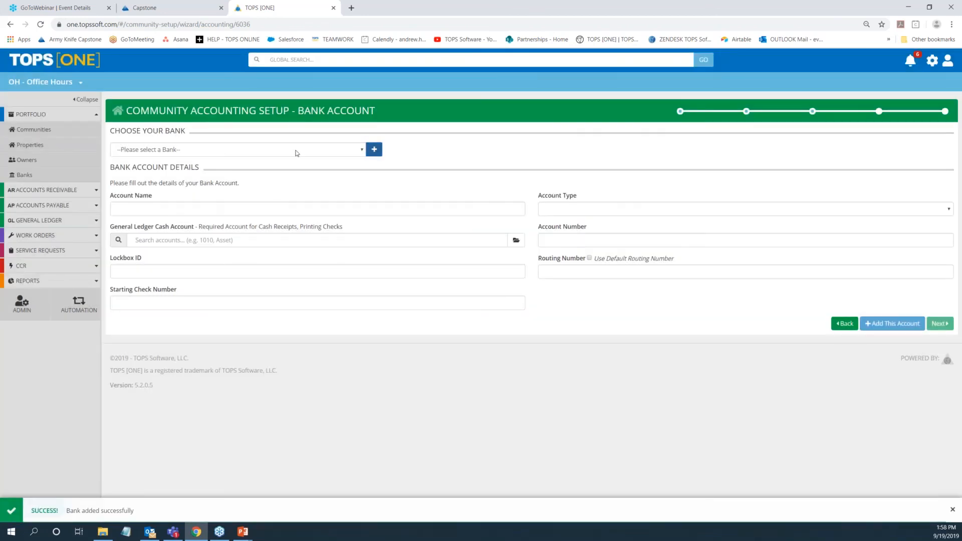
# Choose Banking Branch & Trust as the community's bank and assign 1010 - Cash - Operating as the general ledger cash account.
pyautogui.click(297, 150)
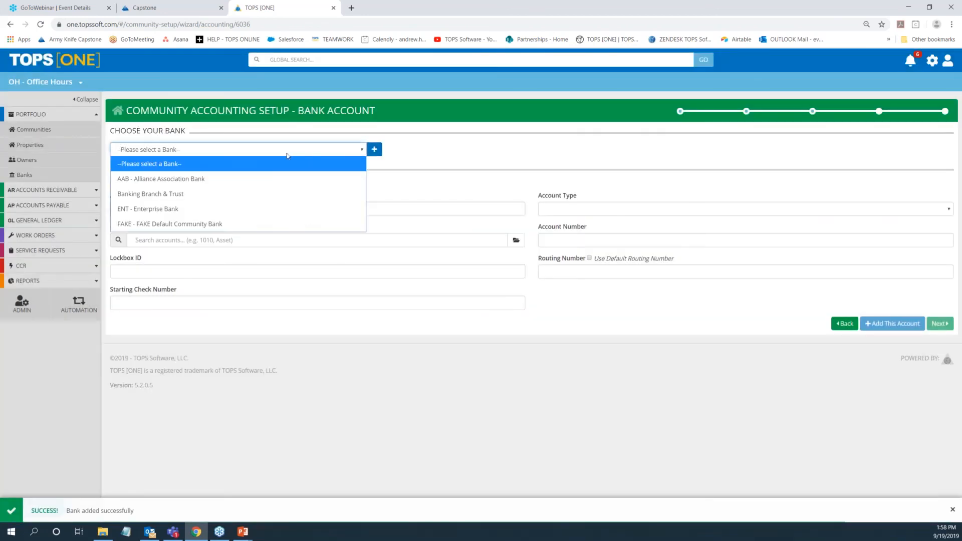
pyautogui.click(238, 193)
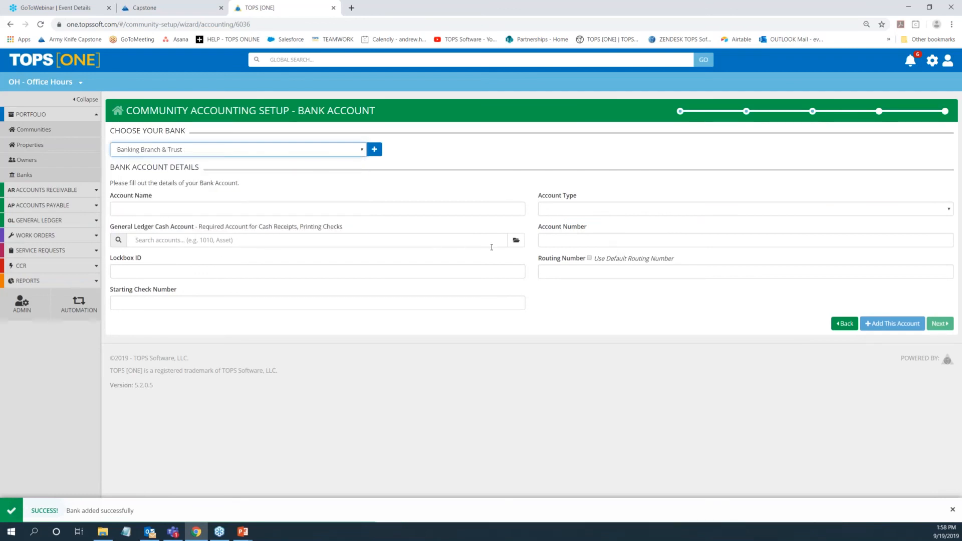
pyautogui.click(516, 241)
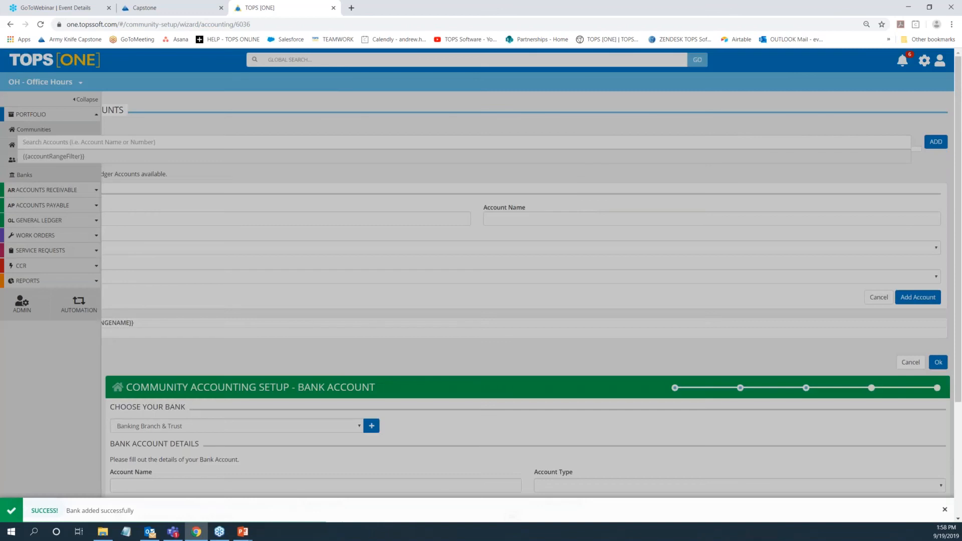
pyautogui.click(422, 134)
pyautogui.click(588, 351)
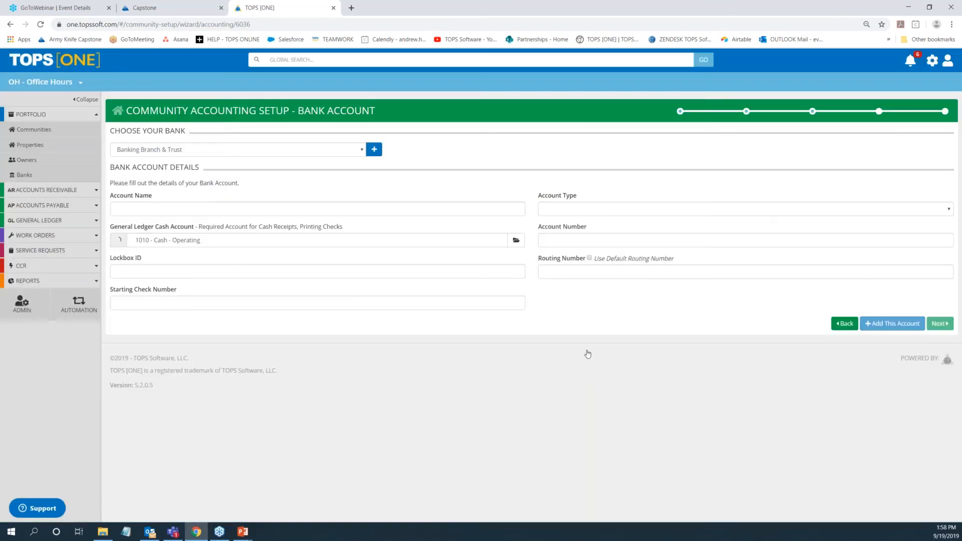
# Name the bank account BB& T FAKE and set its starting check number to 1000, leaving the lockbox ID blank.
pyautogui.click(205, 204)
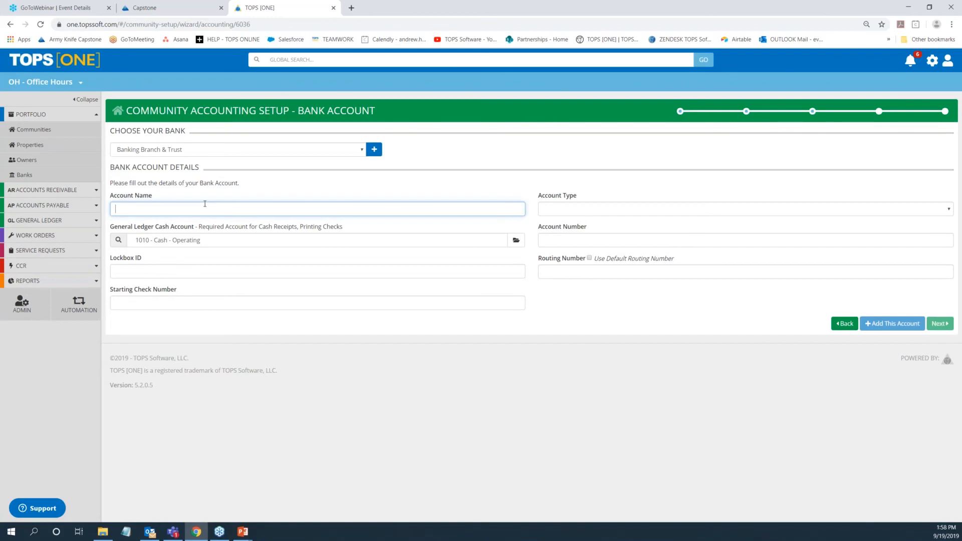
pyautogui.write('BB& T FAKE')
pyautogui.click(216, 273)
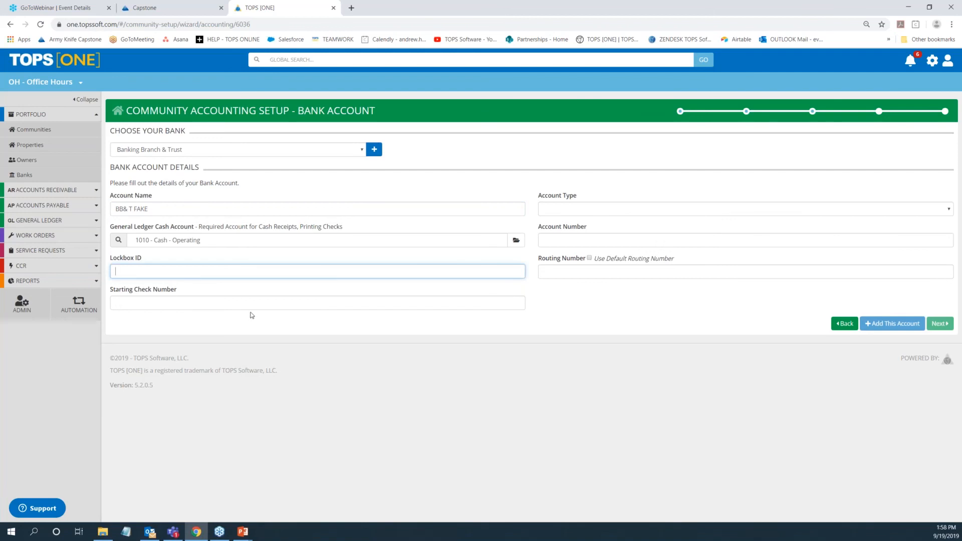
pyautogui.press('Tab')
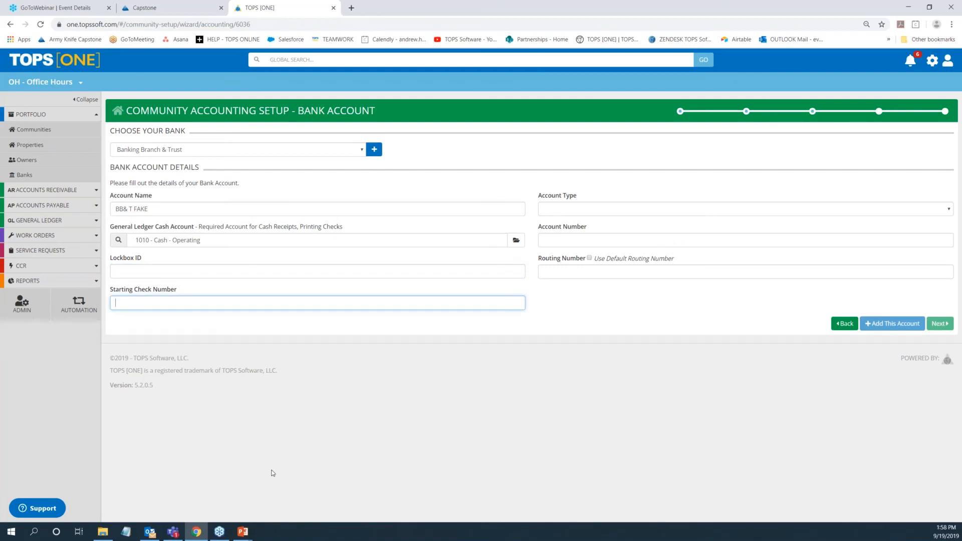
pyautogui.write('1000')
# Set the account type to Checking, enter the bank account number, use the default routing number and add the account.
pyautogui.click(555, 217)
pyautogui.click(930, 238)
pyautogui.click(559, 239)
pyautogui.write('987654321')
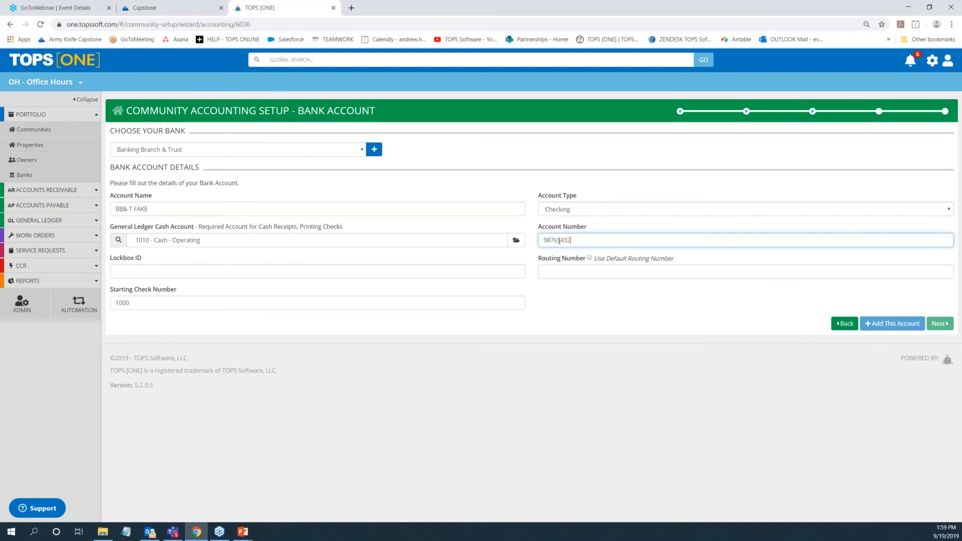
pyautogui.click(590, 258)
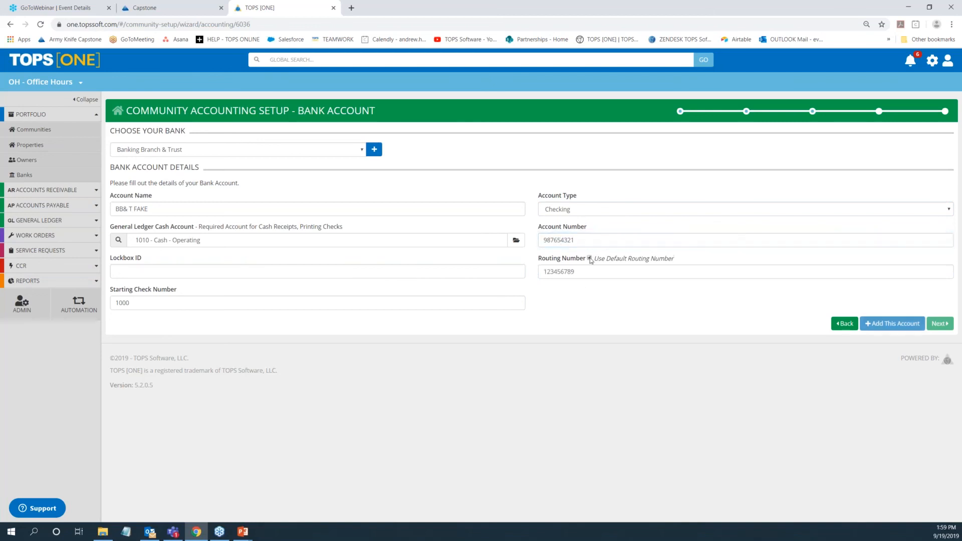
pyautogui.moveTo(601, 258); pyautogui.dragTo(669, 255)
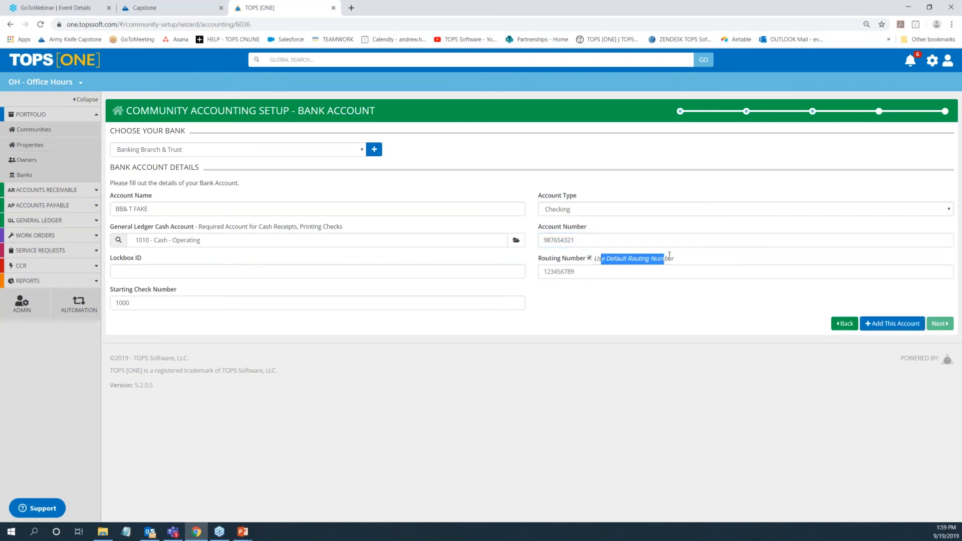
pyautogui.click(605, 275)
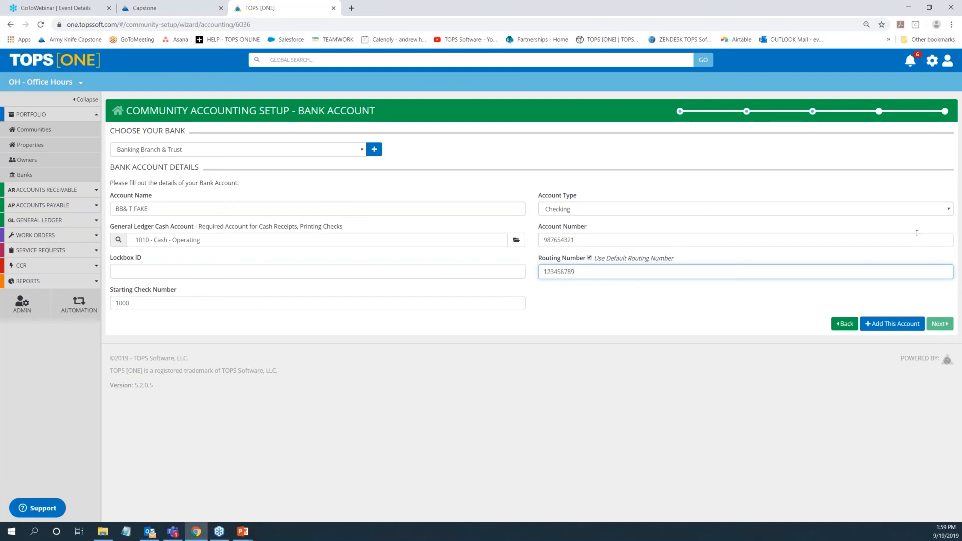
pyautogui.click(885, 322)
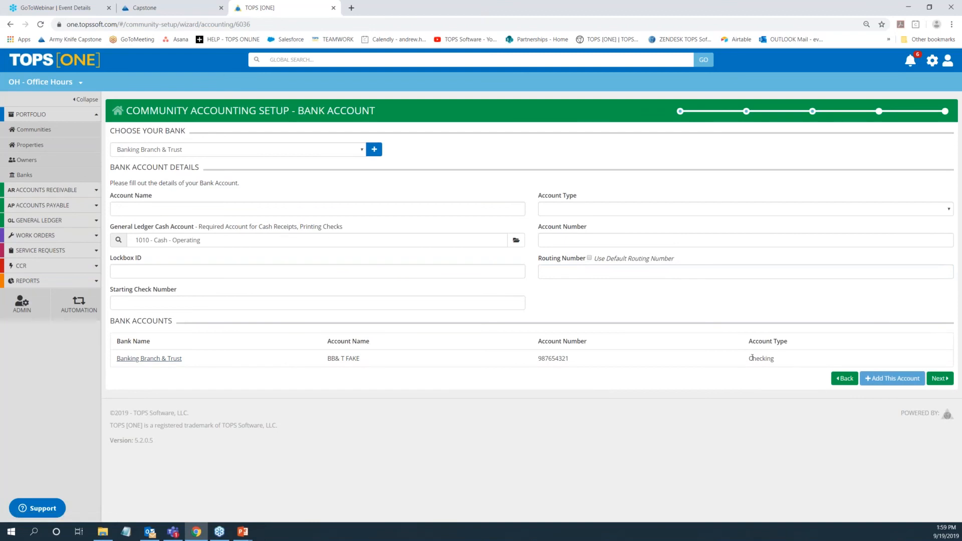
# Check the available account types without choosing one and continue to the charge codes stage of the setup.
pyautogui.click(574, 210)
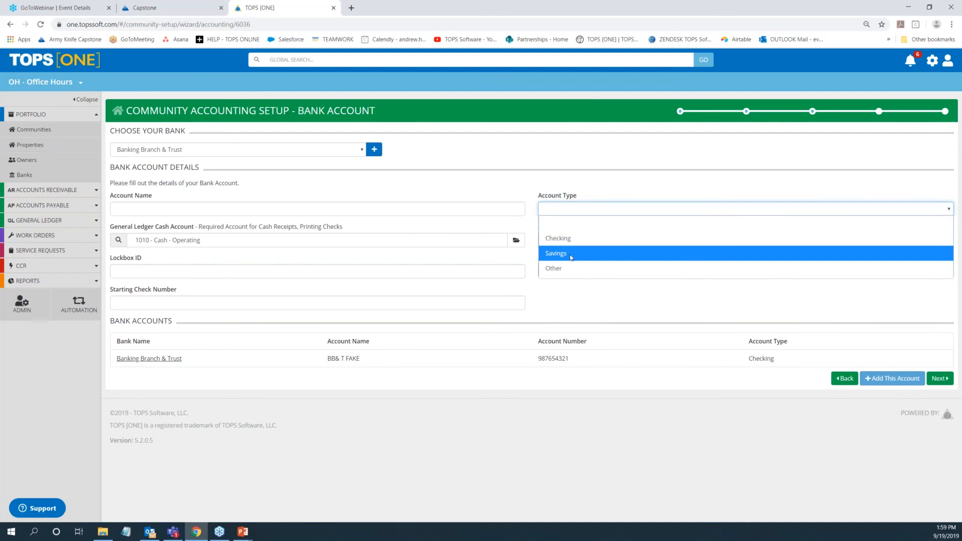
pyautogui.click(642, 440)
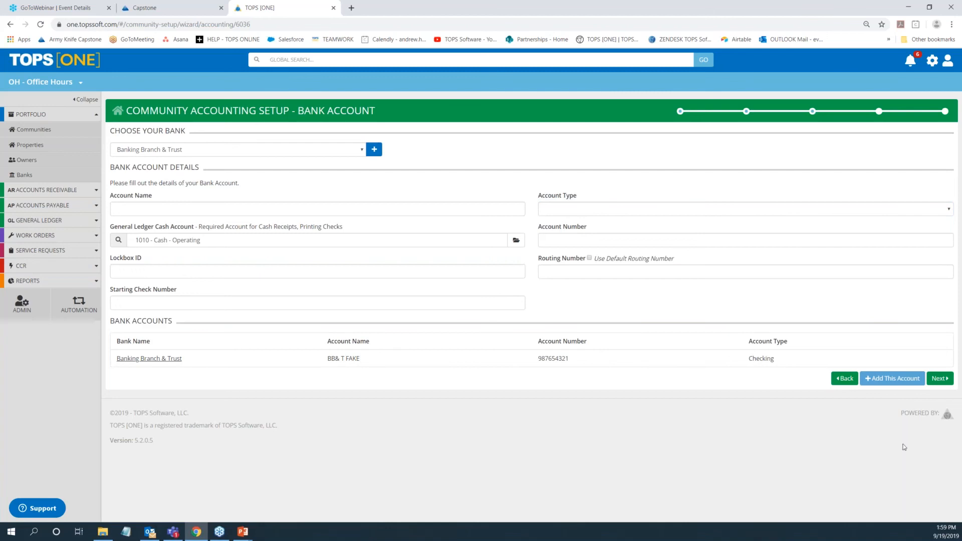
pyautogui.click(947, 383)
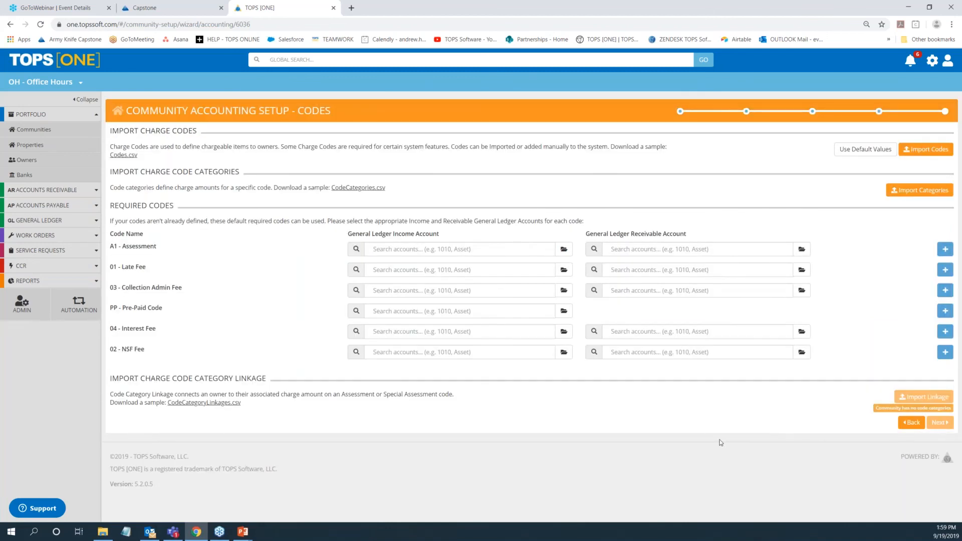
# Create the default charge codes from the template and continue to the Owner Balance and History stage.
pyautogui.moveTo(122, 129); pyautogui.dragTo(198, 131)
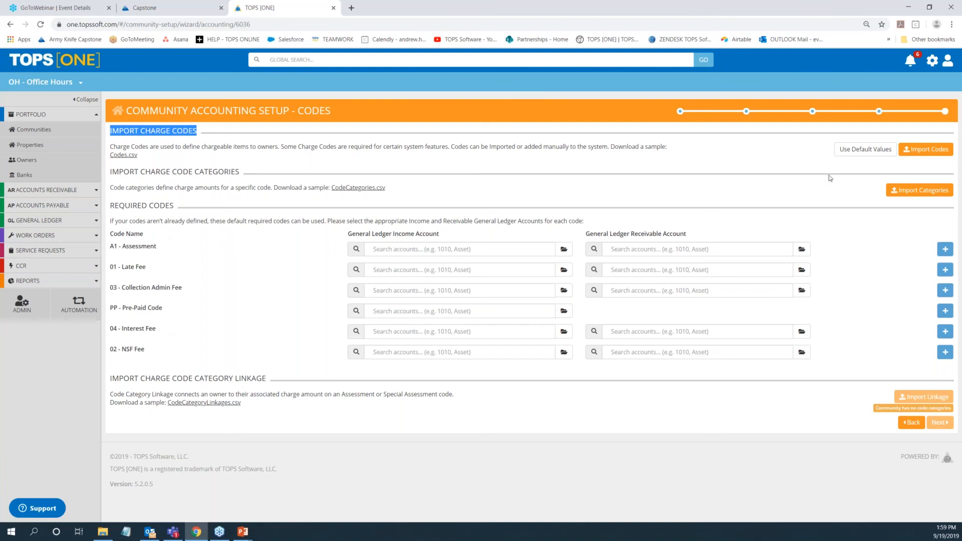
pyautogui.click(850, 153)
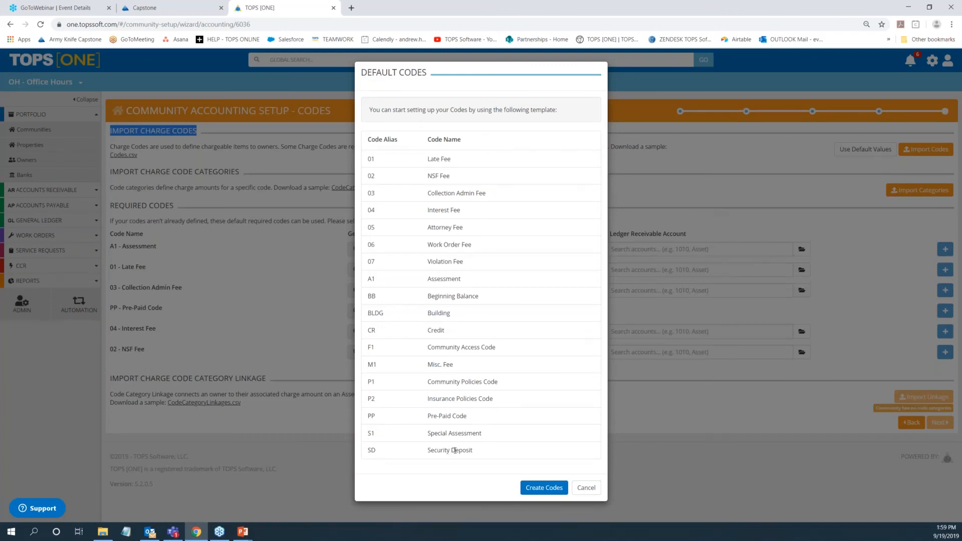
pyautogui.click(540, 488)
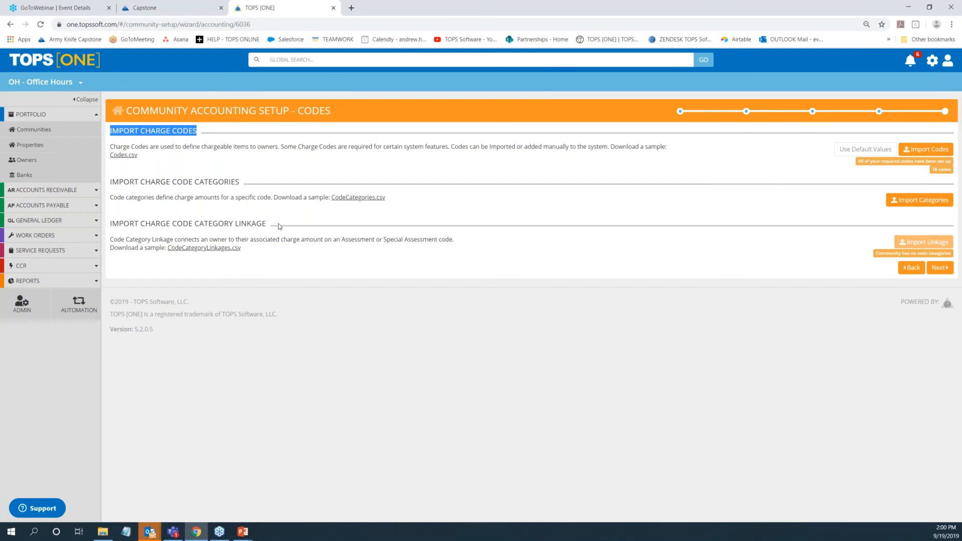
pyautogui.click(667, 257)
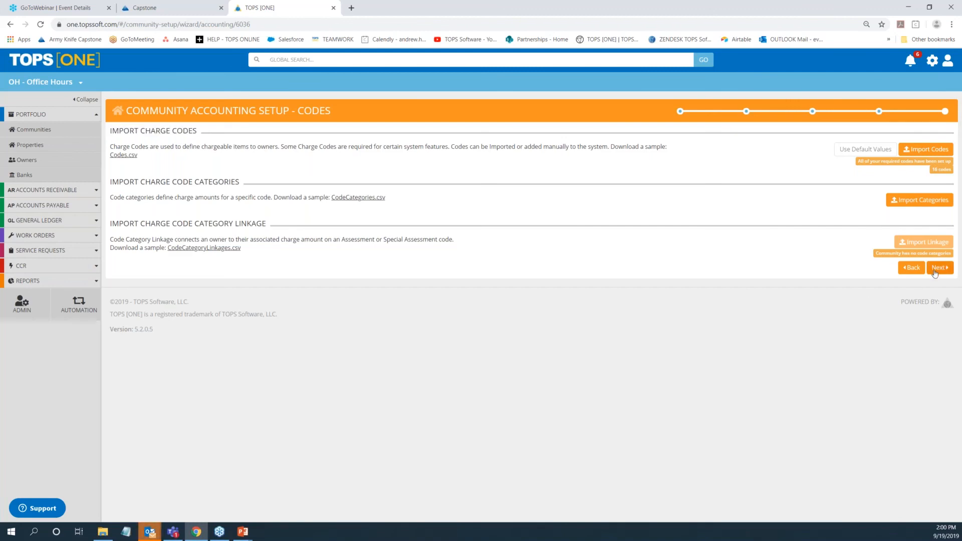
pyautogui.click(940, 268)
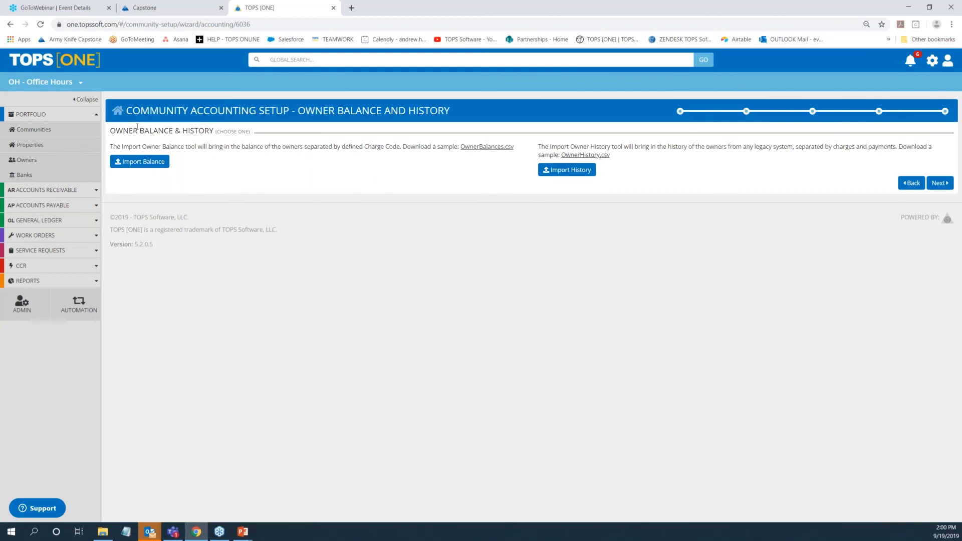
# Complete the accounting setup without importing owner balances or history, and view the community's profile.
pyautogui.moveTo(133, 130); pyautogui.dragTo(271, 135)
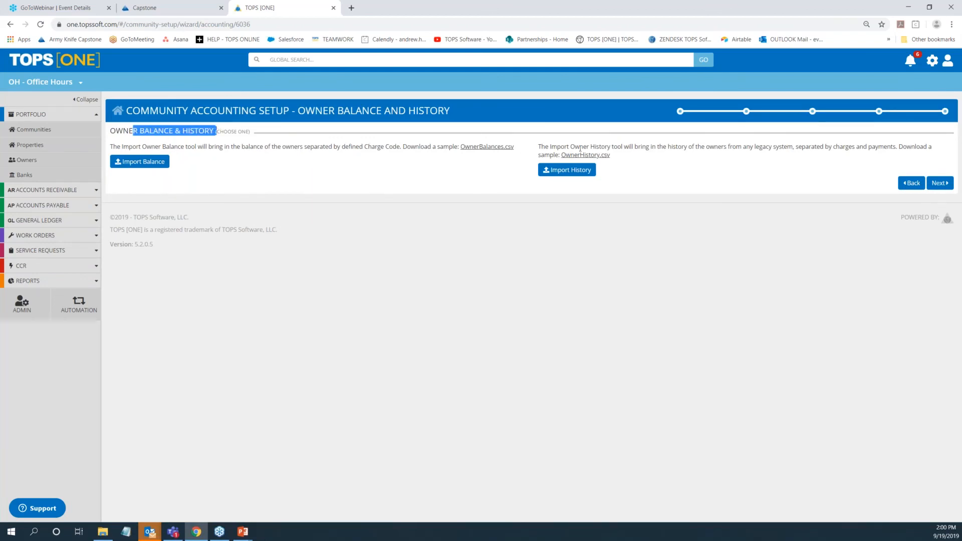
pyautogui.moveTo(660, 147); pyautogui.dragTo(679, 149)
pyautogui.click(647, 239)
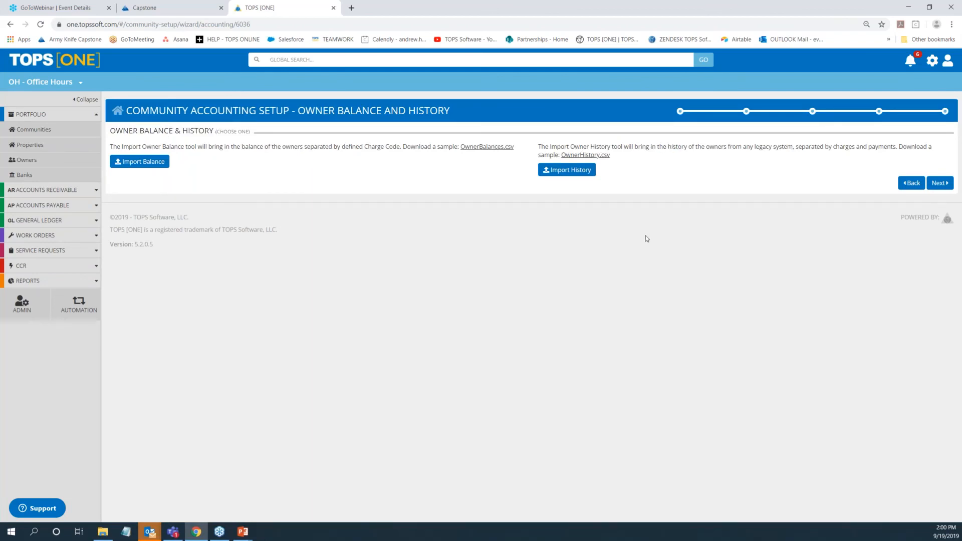
pyautogui.click(947, 183)
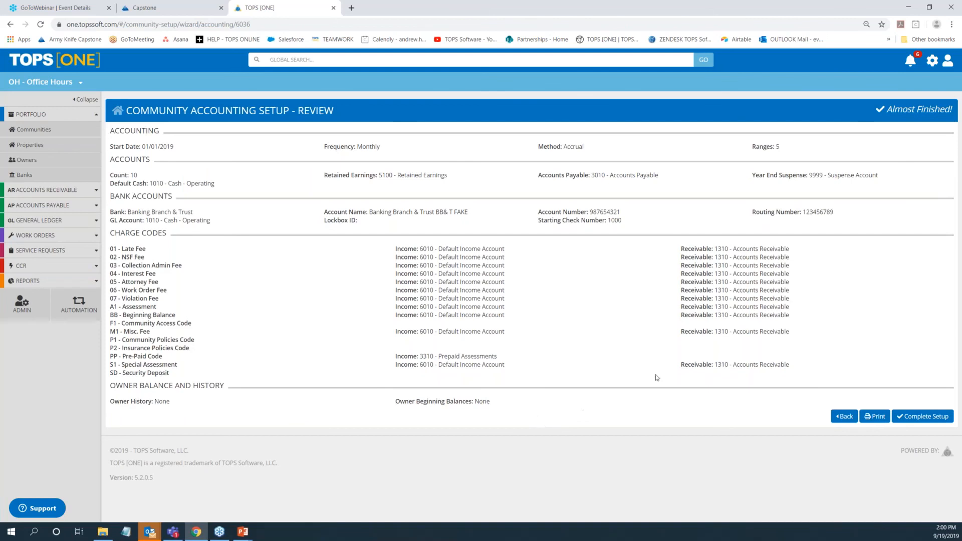
pyautogui.click(926, 417)
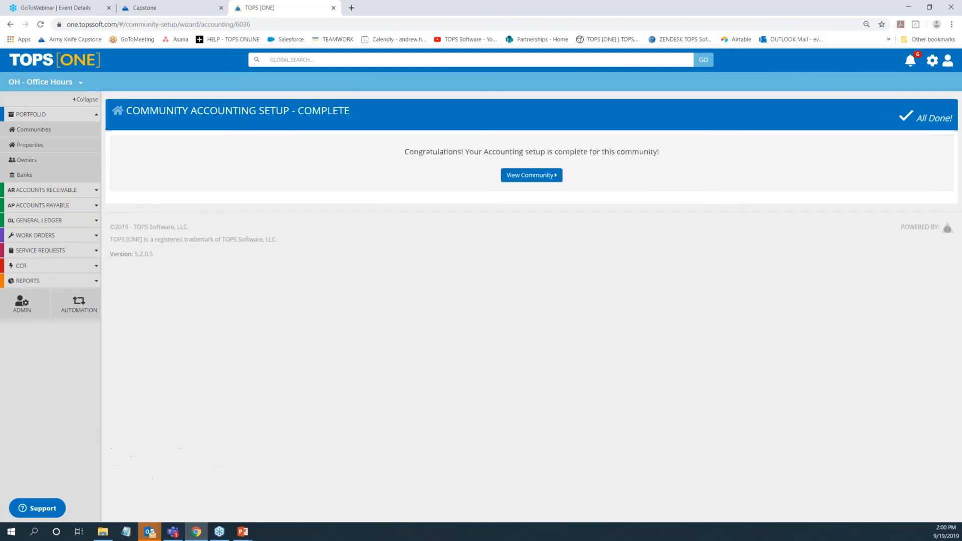
pyautogui.click(531, 171)
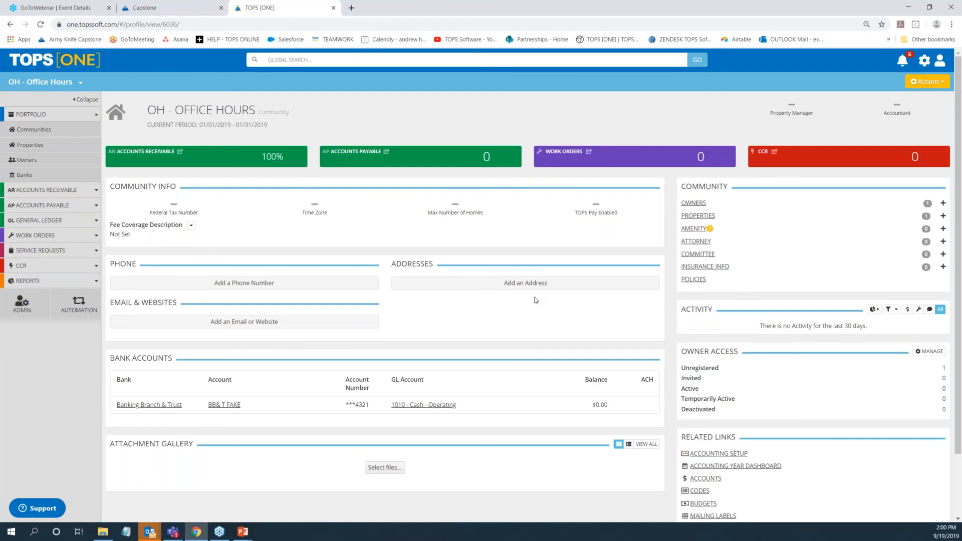
# Go to the community's vendors under Accounts Payable and open a blank form for adding a new vendor.
pyautogui.click(72, 206)
pyautogui.click(27, 159)
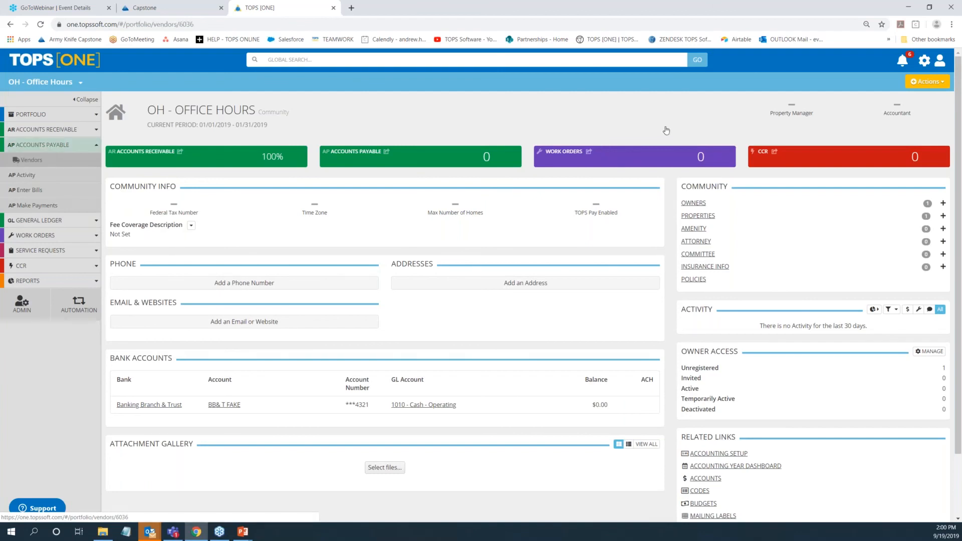
pyautogui.click(915, 82)
pyautogui.click(913, 97)
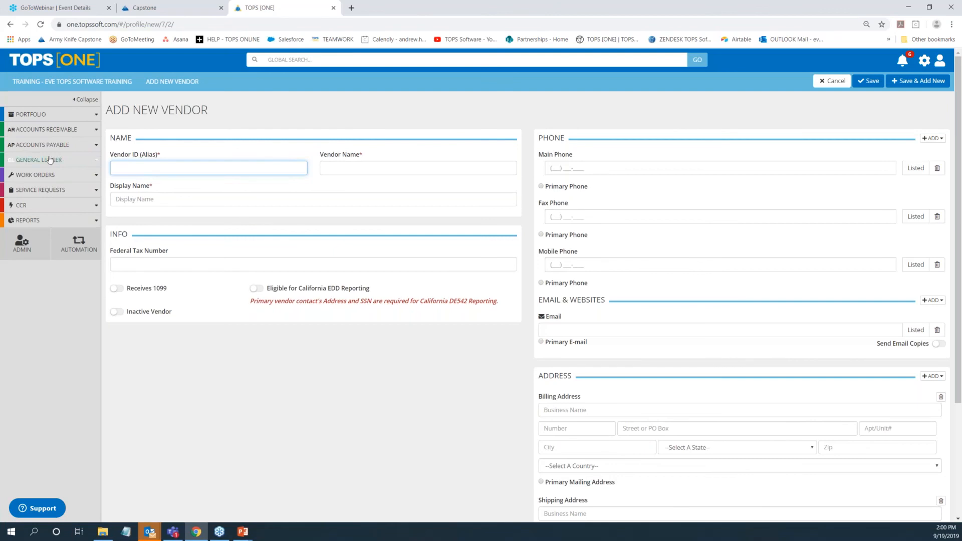
# Go to the General Ledger journal entries and open a blank new journal entry for the Office Hours community.
pyautogui.click(50, 159)
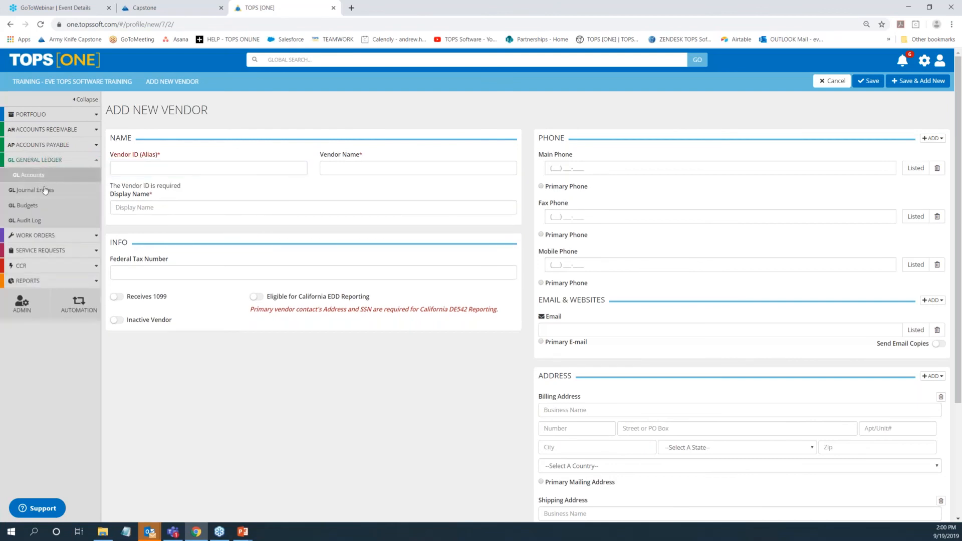
pyautogui.click(44, 191)
pyautogui.click(936, 81)
pyautogui.click(908, 98)
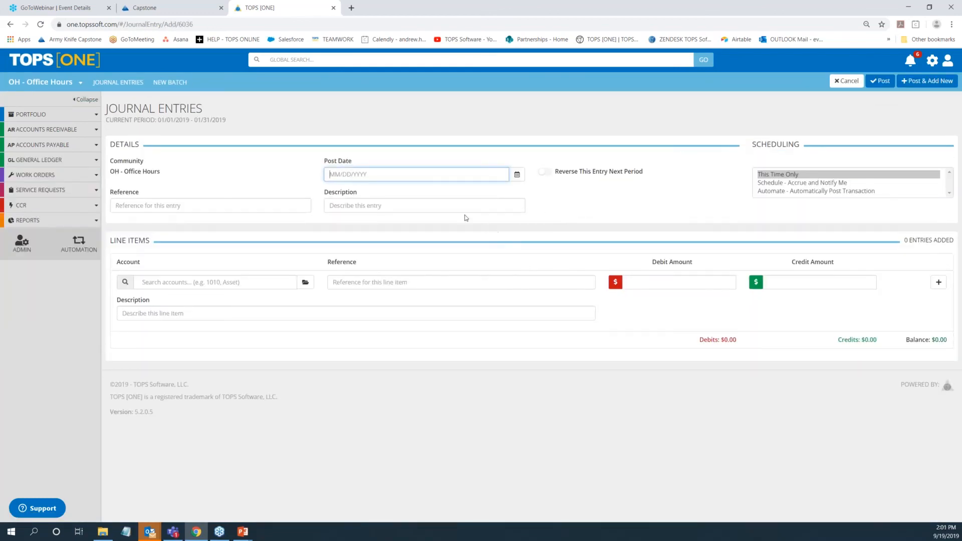
# Open the Accounts Receivable adjustments for the Office Hours community.
pyautogui.click(77, 130)
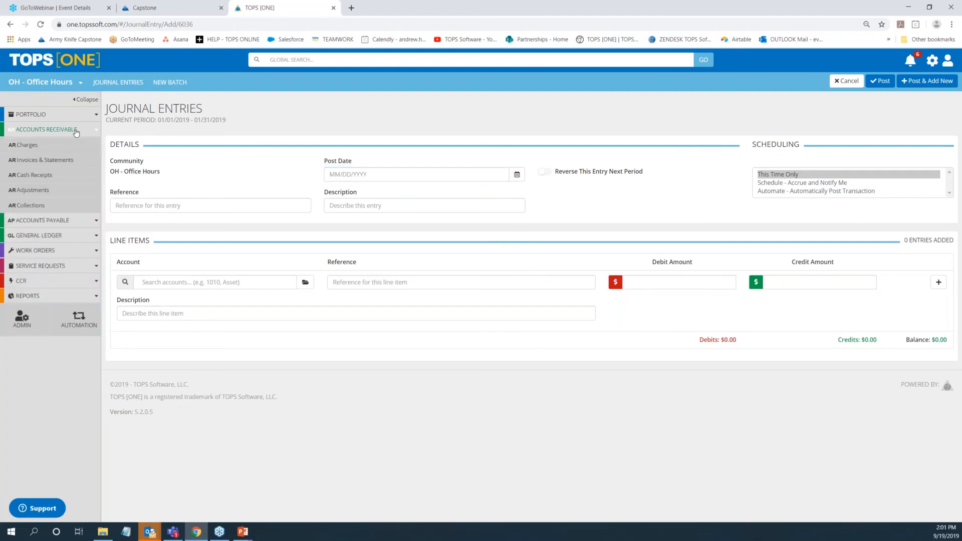
pyautogui.click(61, 192)
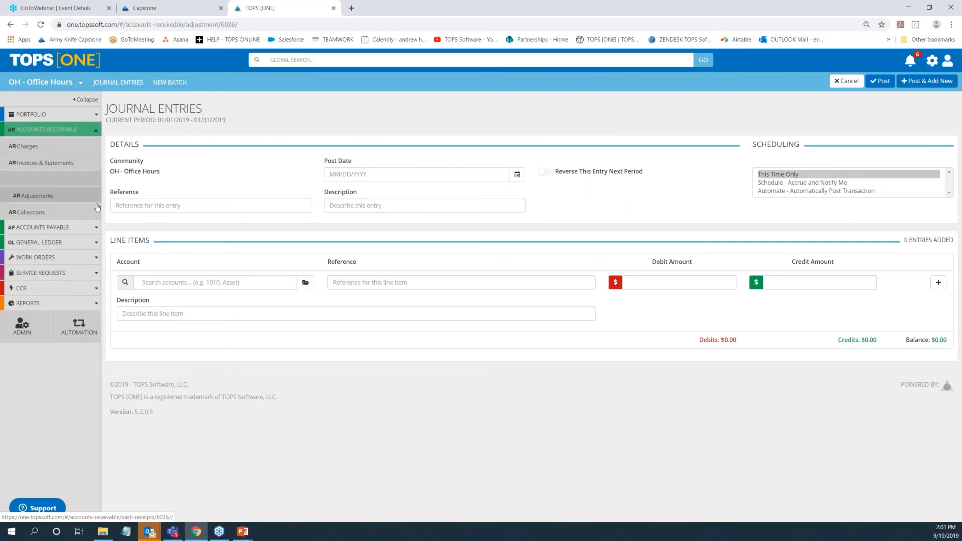